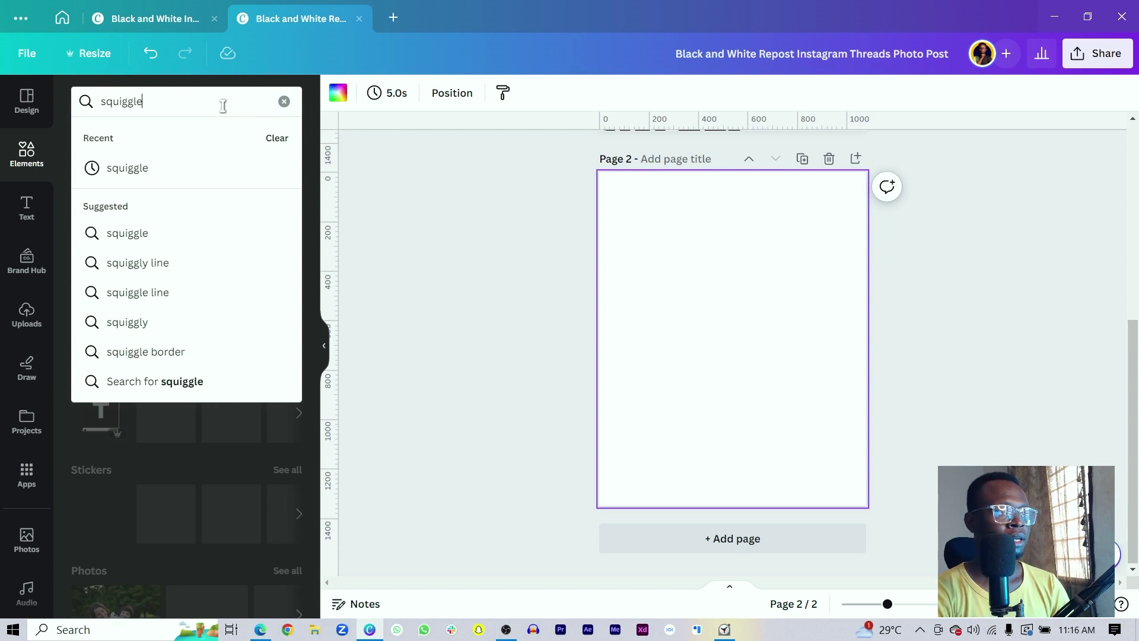
# Search the graphics for "squiggle" and add the thick wavy curve to the upper part of page 2.
pyautogui.click(132, 168)
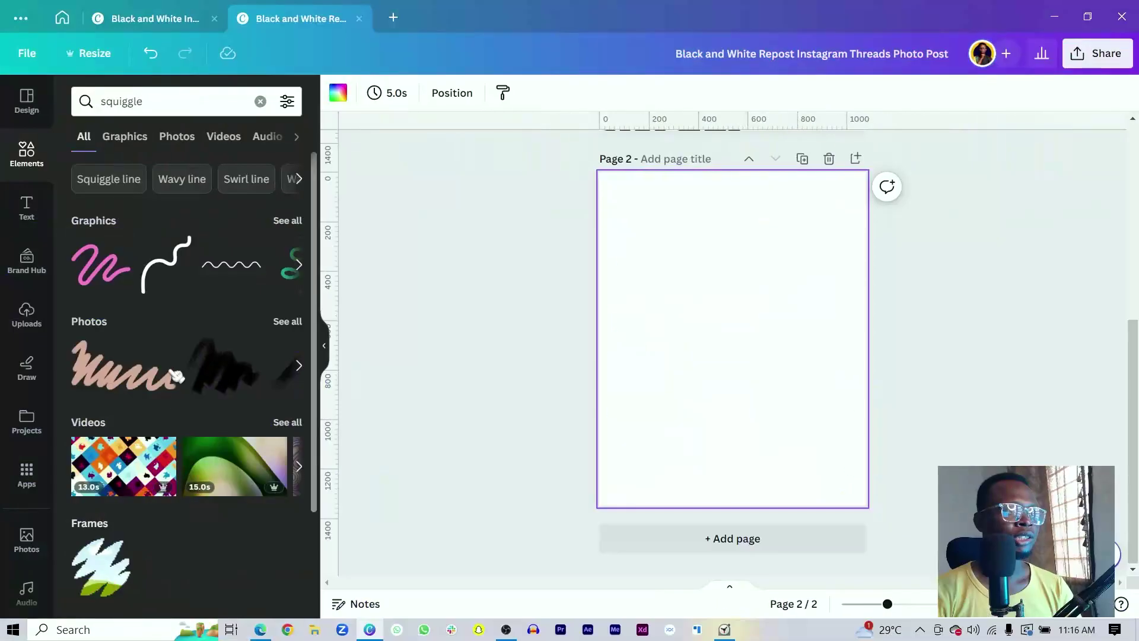
pyautogui.click(288, 220)
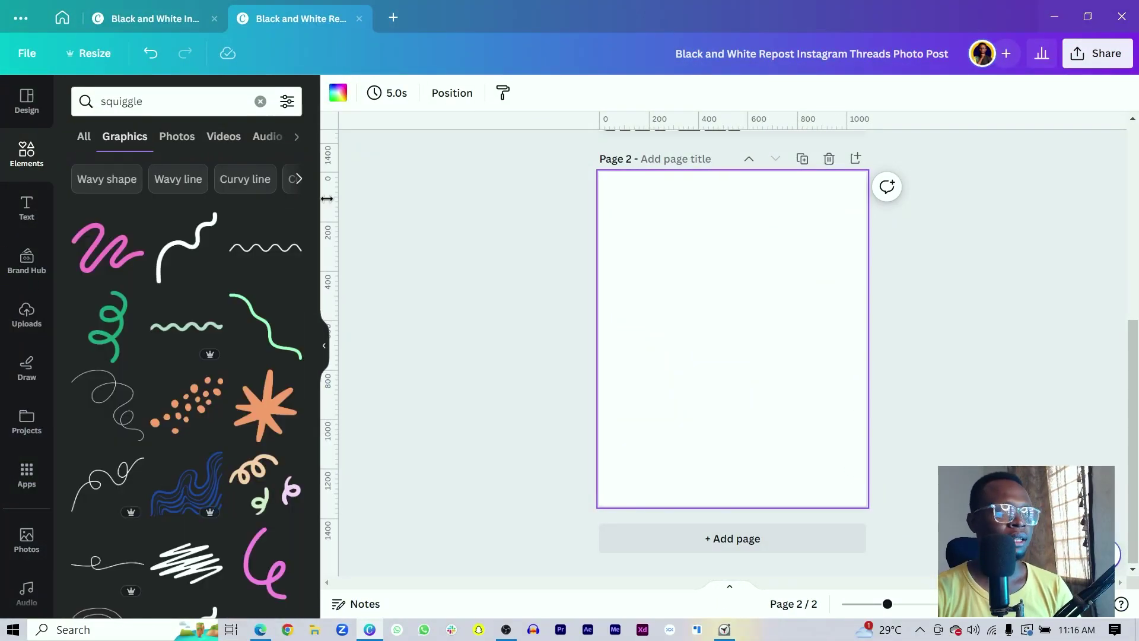
pyautogui.scroll(-8, 198, 297)
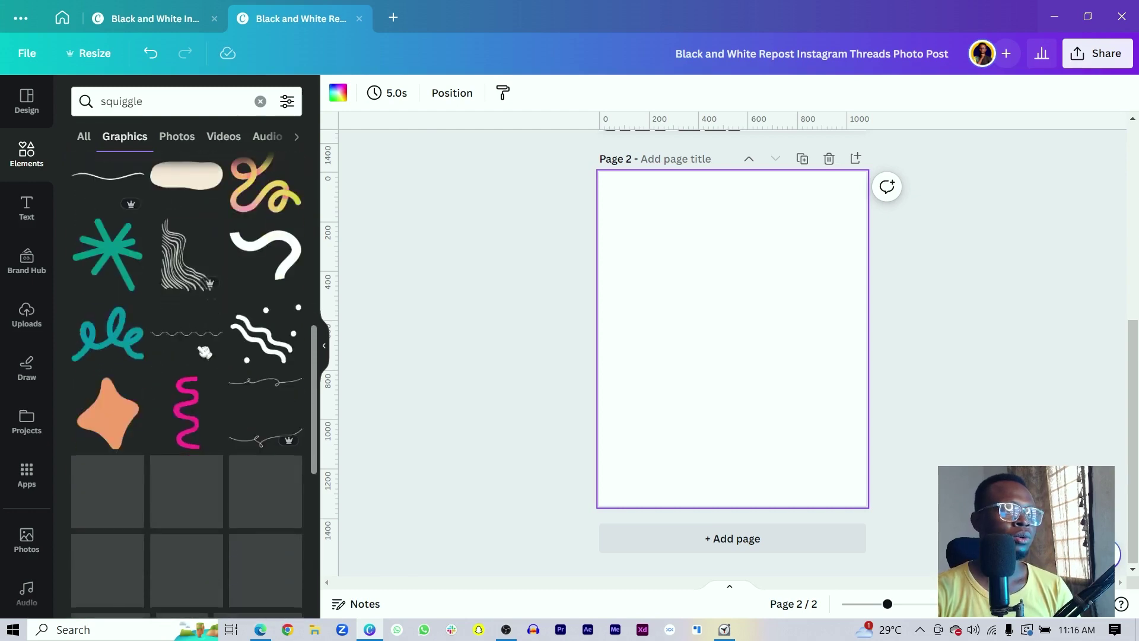
pyautogui.click(279, 255)
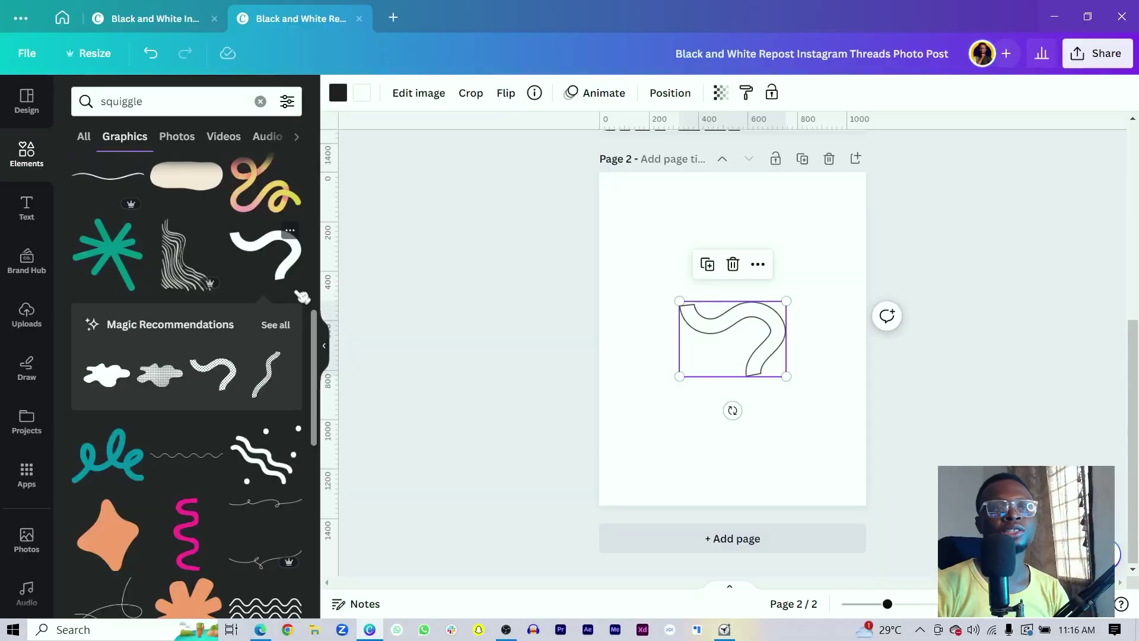
pyautogui.moveTo(723, 369)
pyautogui.mouseDown()
pyautogui.moveTo(720, 323)
pyautogui.moveTo(740, 300)
pyautogui.mouseUp()
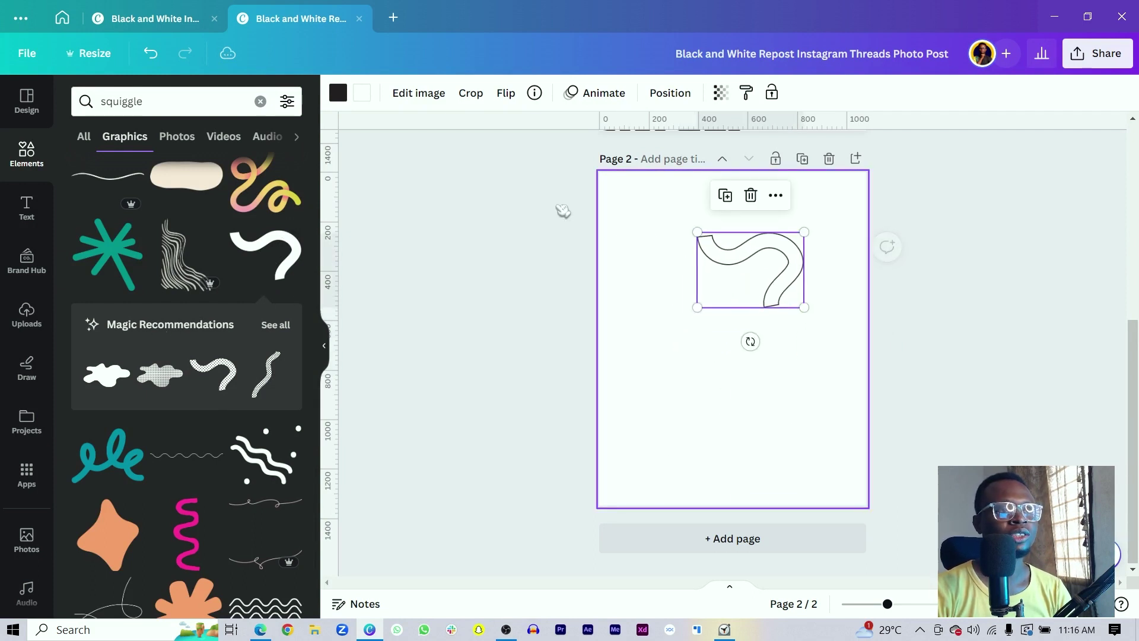
# Fill the squiggle with black and enlarge it well beyond the page so it sweeps across the upper part.
pyautogui.click(362, 93)
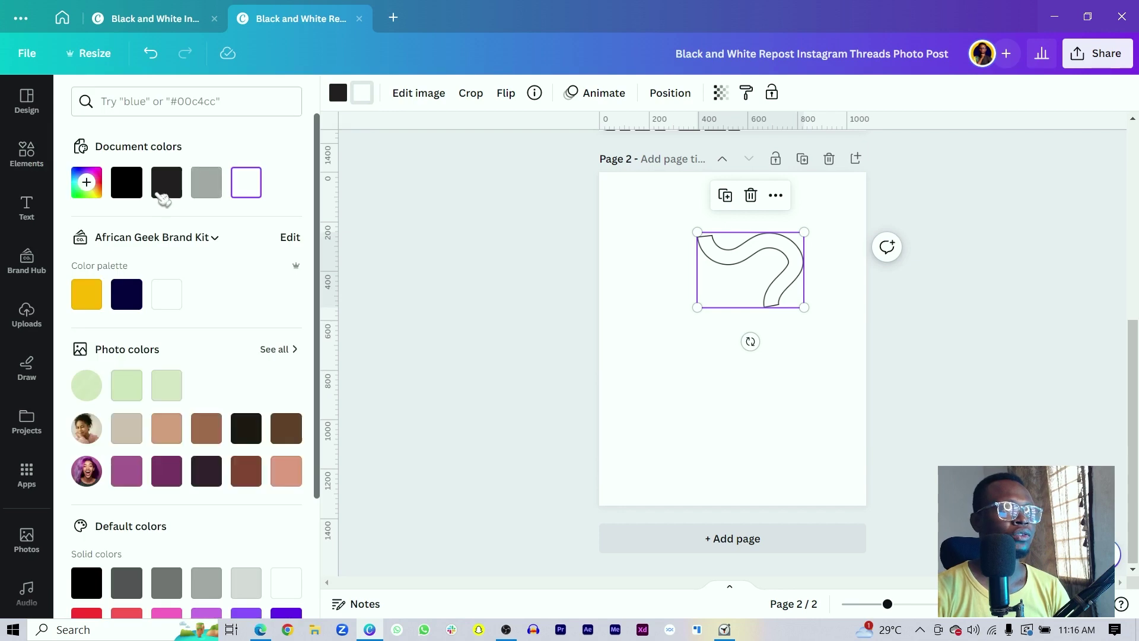
pyautogui.click(129, 186)
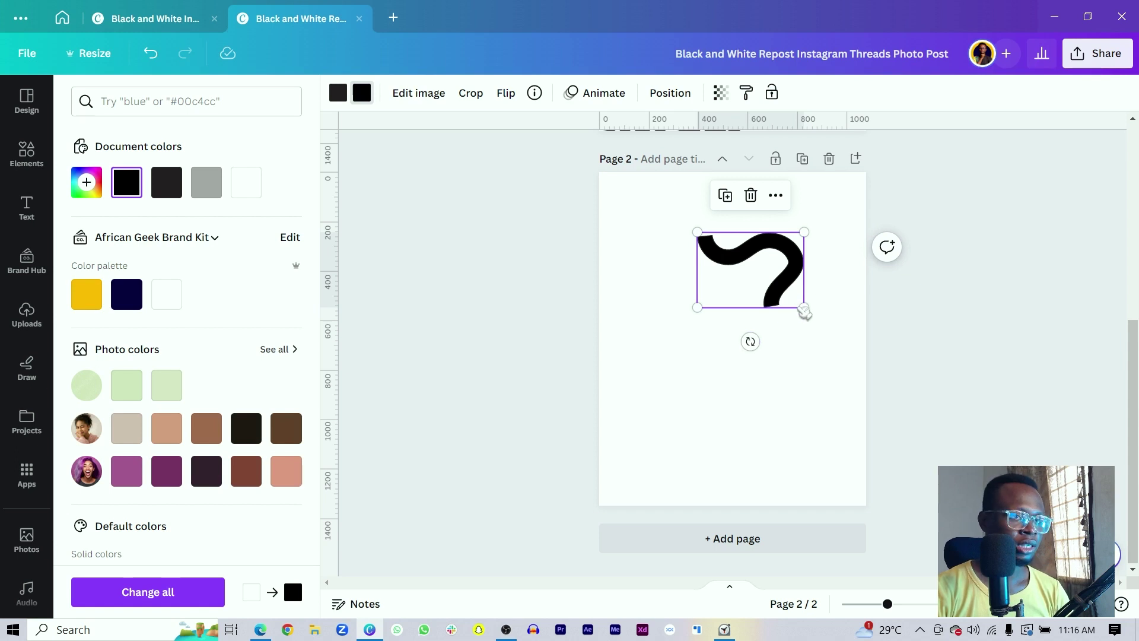
pyautogui.moveTo(804, 308)
pyautogui.mouseDown()
pyautogui.moveTo(867, 376)
pyautogui.moveTo(1017, 462)
pyautogui.mouseUp()
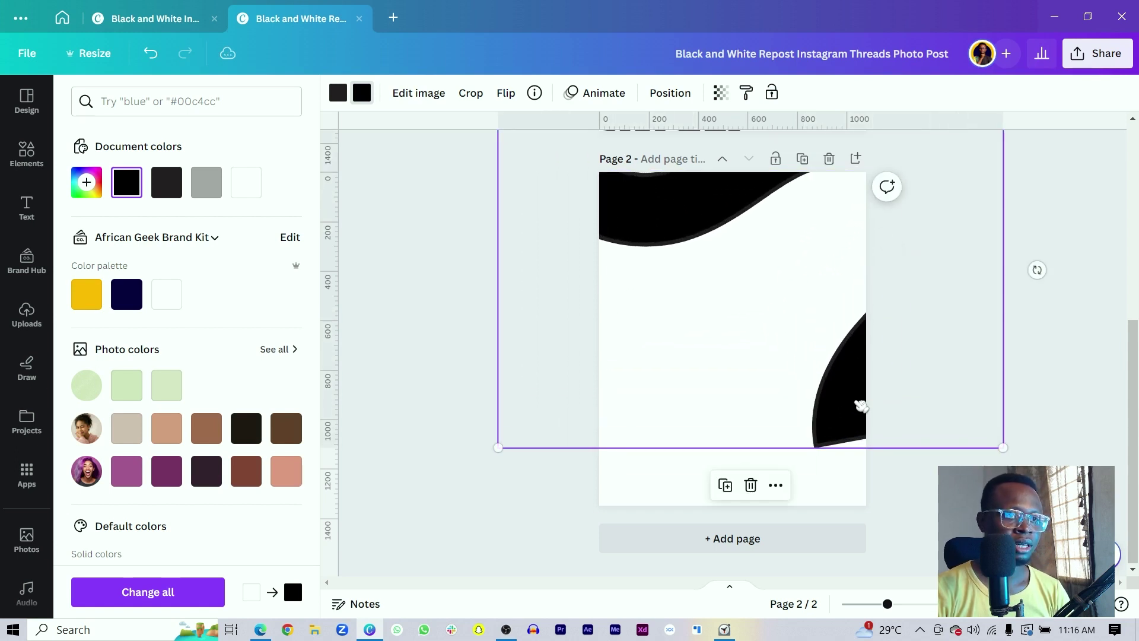
pyautogui.moveTo(873, 423); pyautogui.dragTo(901, 440)
# Place a copy of the black squiggle across the lower half of the page and slightly enlarge the upper one.
pyautogui.moveTo(821, 309)
pyautogui.mouseDown()
pyautogui.moveTo(659, 511)
pyautogui.moveTo(547, 554)
pyautogui.moveTo(594, 514)
pyautogui.mouseUp()
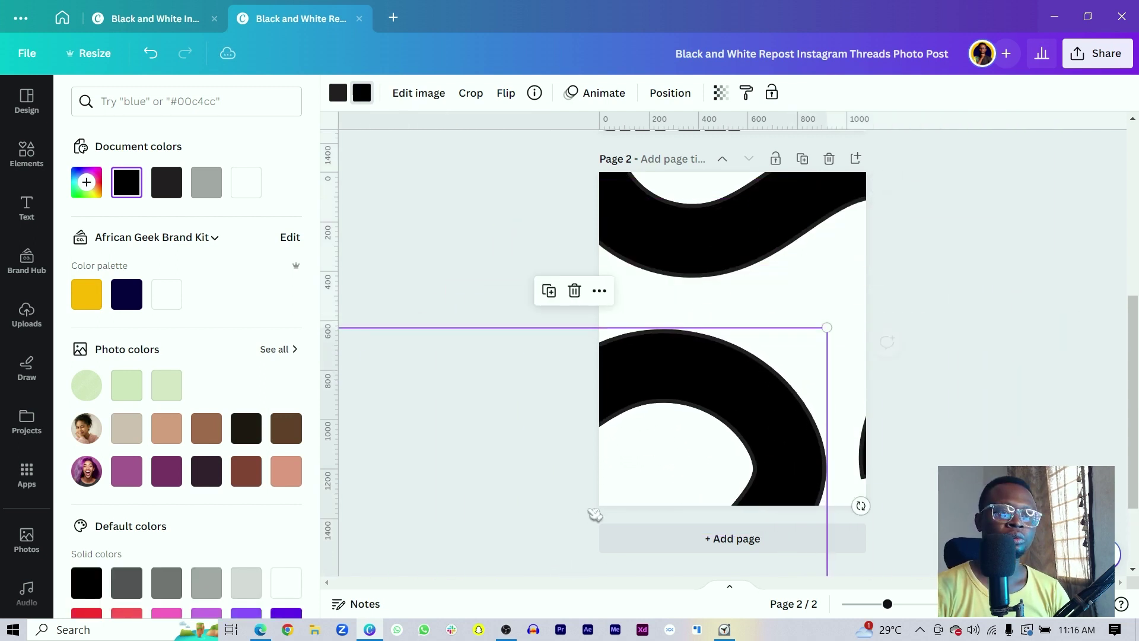
pyautogui.click(867, 469)
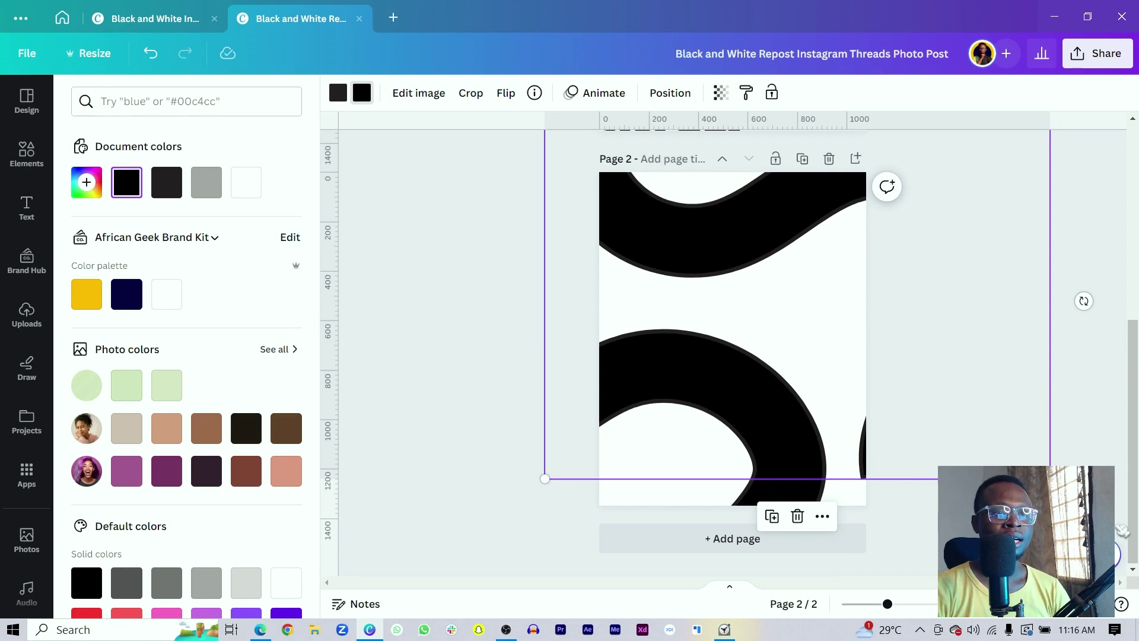
pyautogui.moveTo(1050, 478); pyautogui.dragTo(1064, 489)
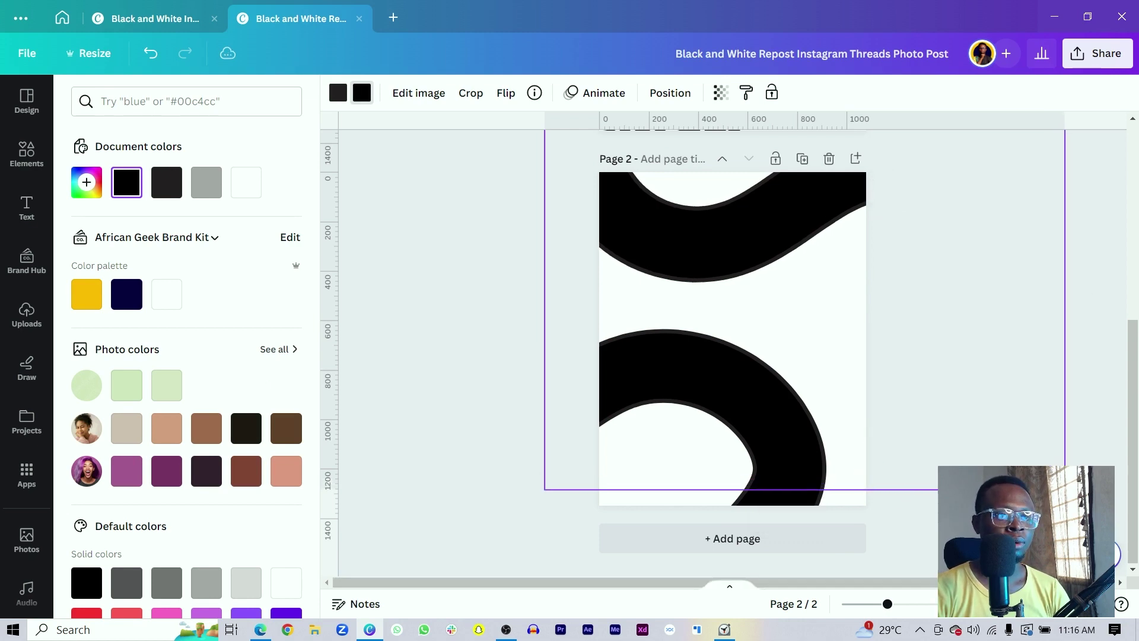
# Change the outline color of both squiggles from dark gray to black.
pyautogui.press('Escape')
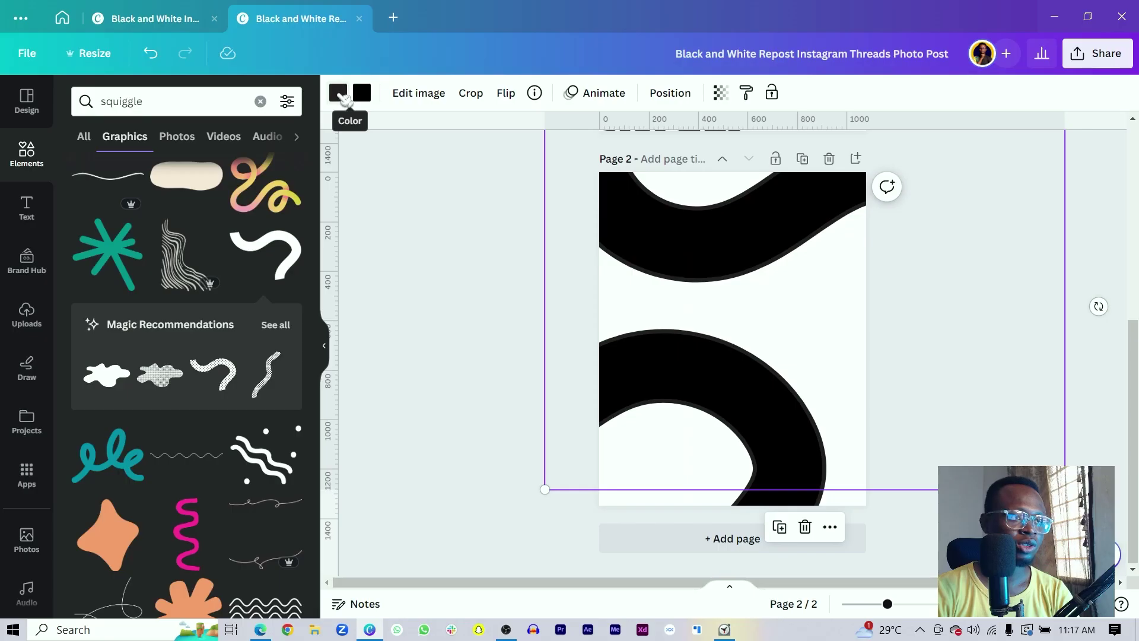
pyautogui.click(338, 93)
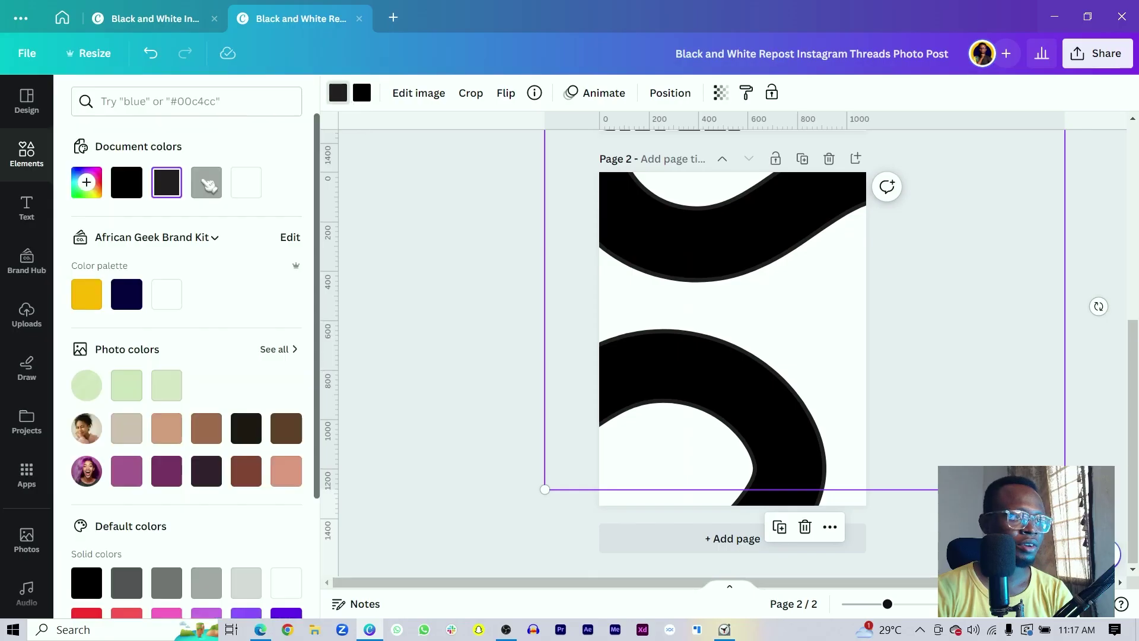
pyautogui.click(137, 188)
pyautogui.click(692, 390)
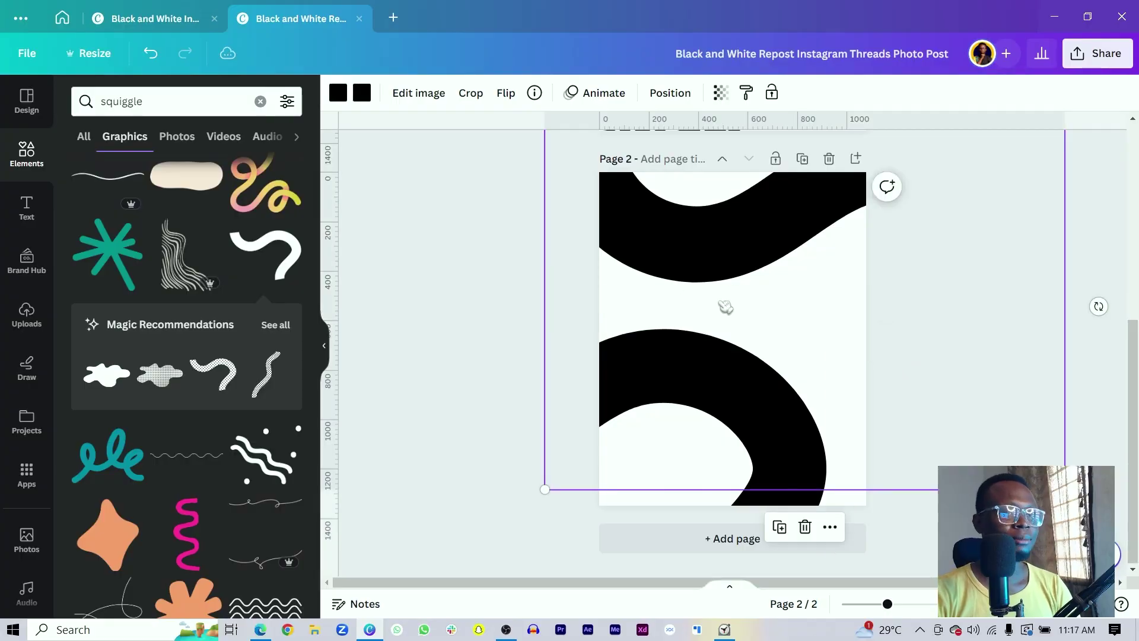
# Add a text box reading "THREADS" over the upper black band.
pyautogui.click(534, 318)
pyautogui.press('t')
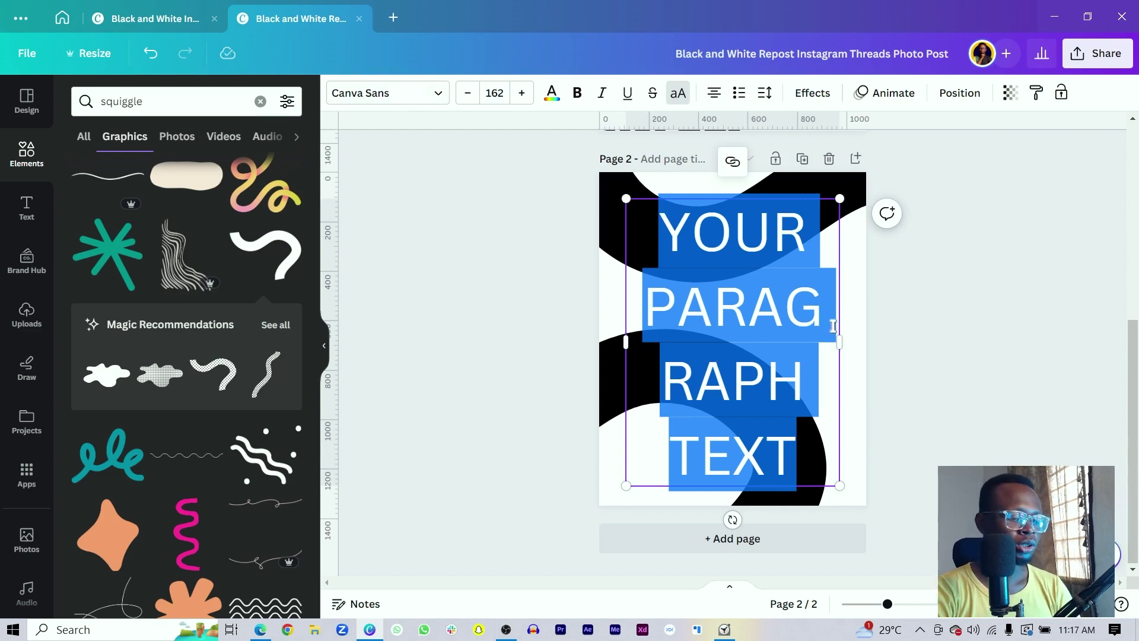
pyautogui.press('BackSpace')
pyautogui.write('THREADS')
pyautogui.hotkey('ctrl', 'a')
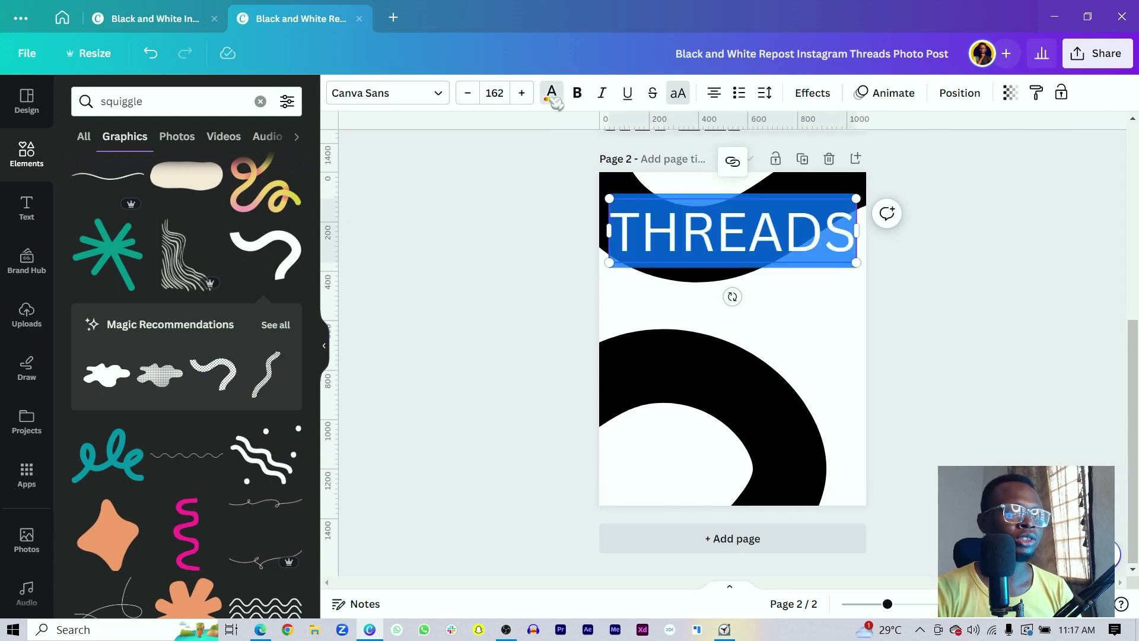
# Color the THREADS text white and place a copy of it on the lower black band.
pyautogui.click(551, 93)
pyautogui.click(207, 181)
pyautogui.click(665, 278)
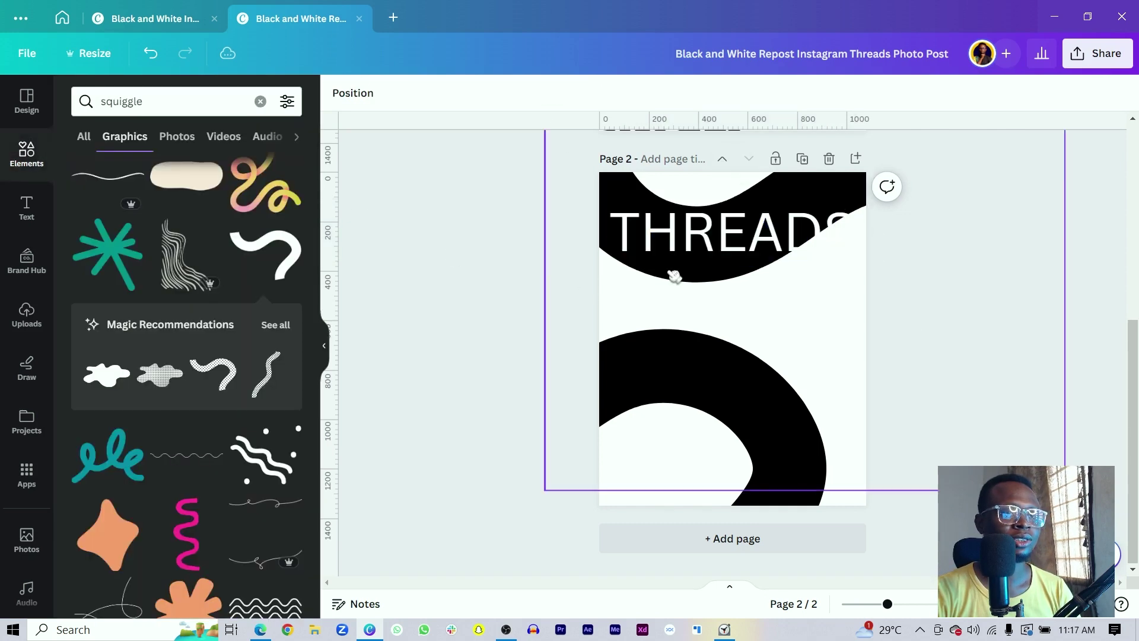
pyautogui.moveTo(671, 249); pyautogui.dragTo(674, 398)
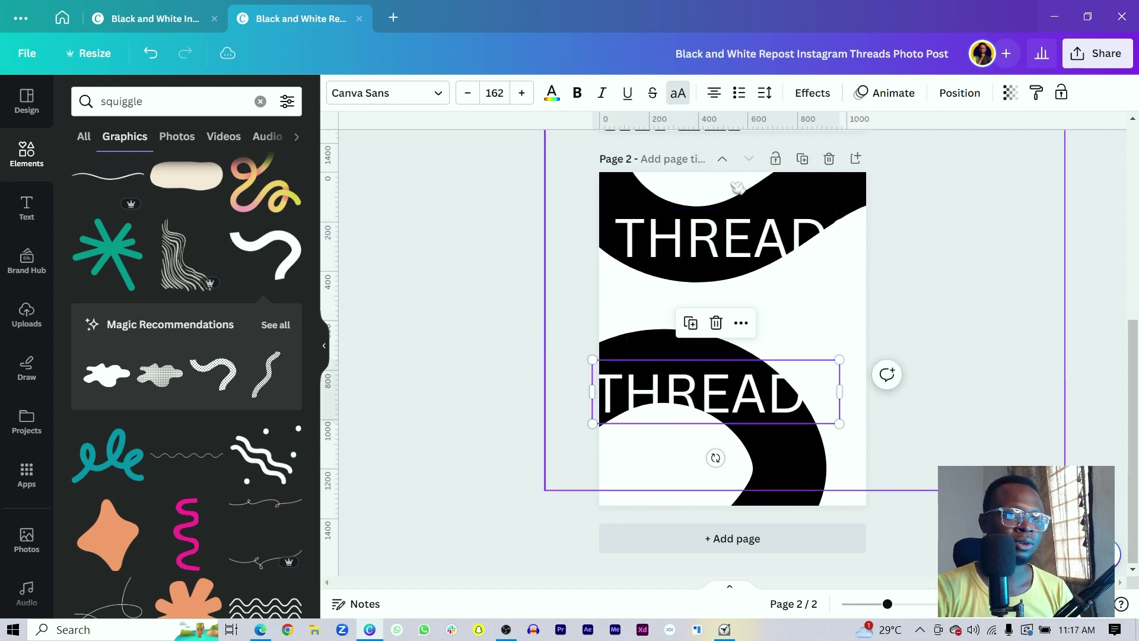
pyautogui.moveTo(737, 235); pyautogui.dragTo(729, 224)
# Apply the Curve effect to the upper THREADS text, bend it downward, and position it on the upper band.
pyautogui.click(815, 98)
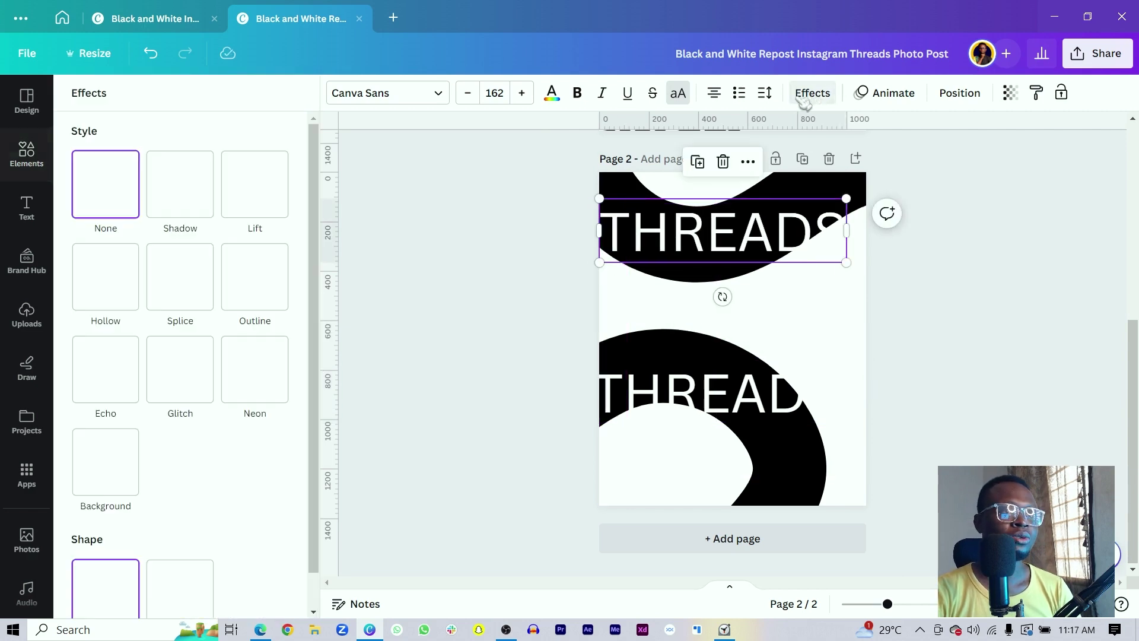
pyautogui.scroll(-1, 207, 386)
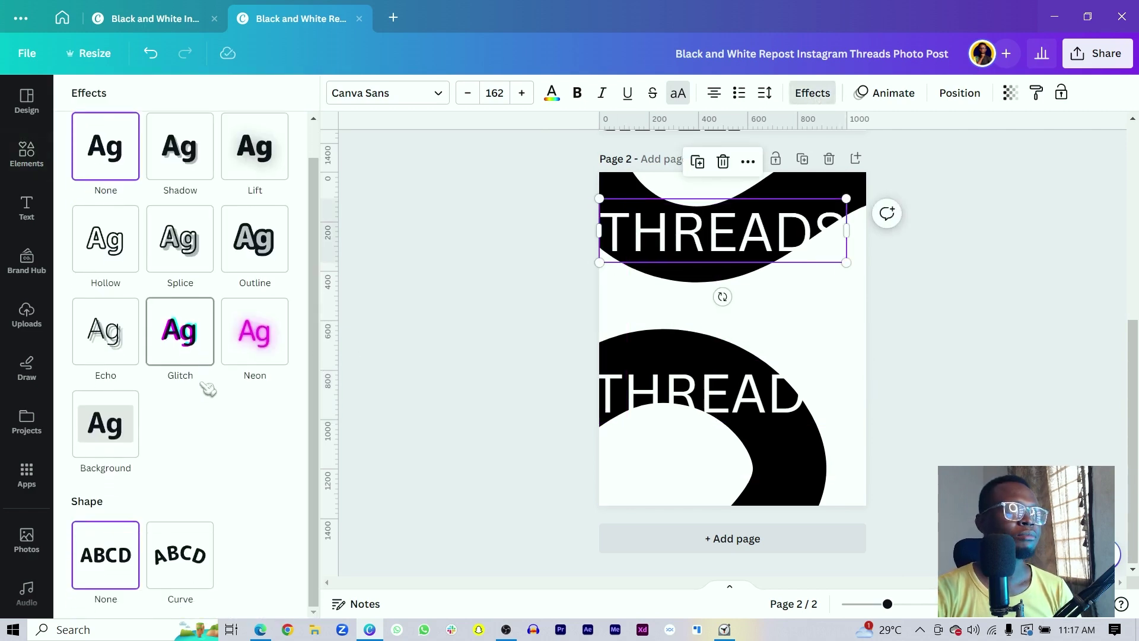
pyautogui.click(196, 562)
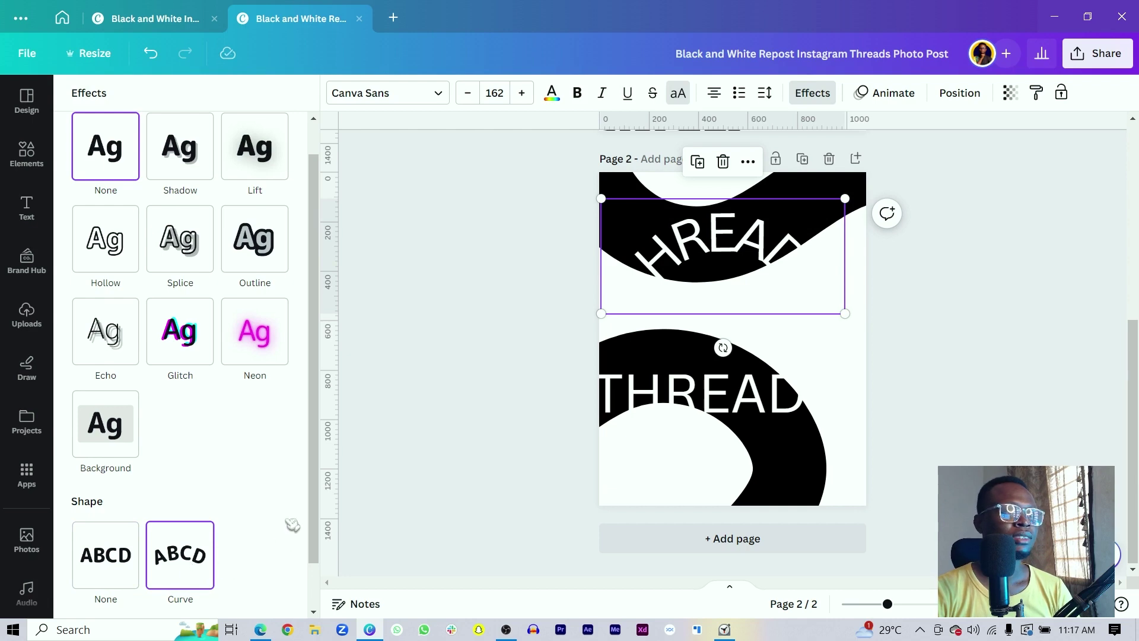
pyautogui.moveTo(651, 208); pyautogui.dragTo(646, 183)
pyautogui.moveTo(722, 236); pyautogui.dragTo(730, 263)
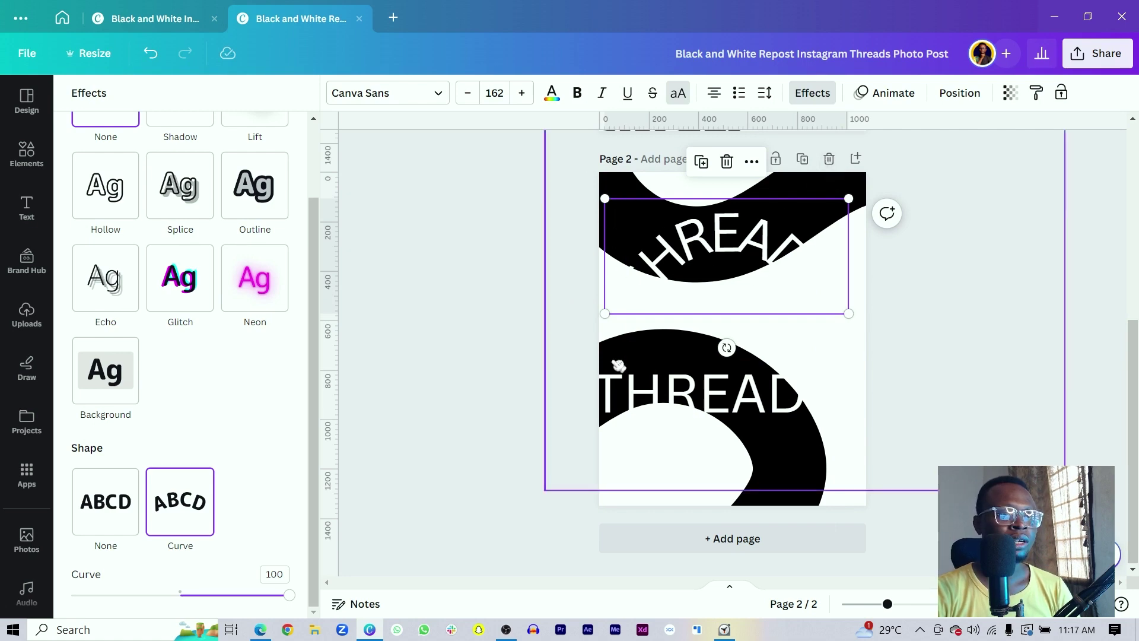
pyautogui.moveTo(290, 595); pyautogui.dragTo(100, 595)
pyautogui.moveTo(687, 231); pyautogui.dragTo(669, 242)
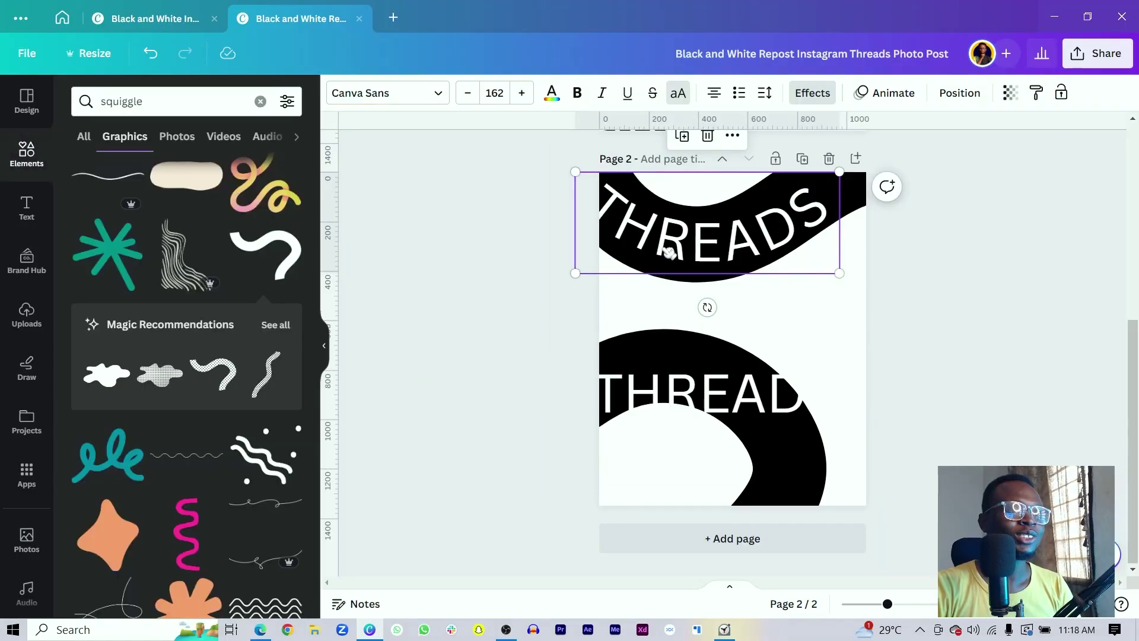
# Readjust the upper THREADS text's downward curve and position so it follows the bend of the black band.
pyautogui.click(811, 99)
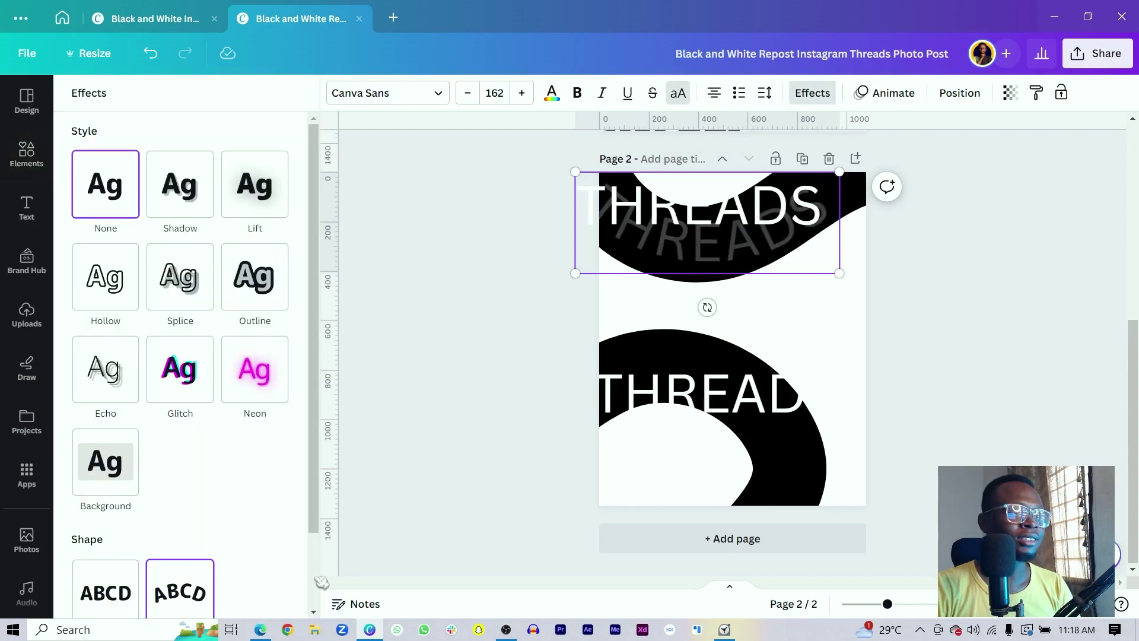
pyautogui.scroll(-2, 116, 546)
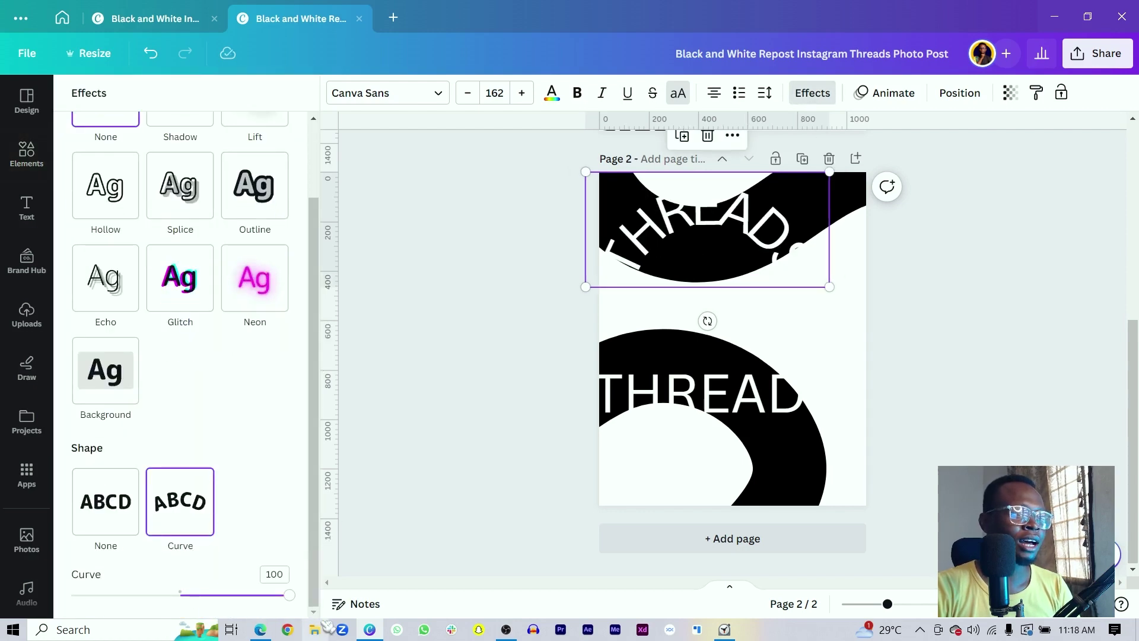
pyautogui.moveTo(291, 595); pyautogui.dragTo(130, 595)
pyautogui.moveTo(693, 205); pyautogui.dragTo(693, 241)
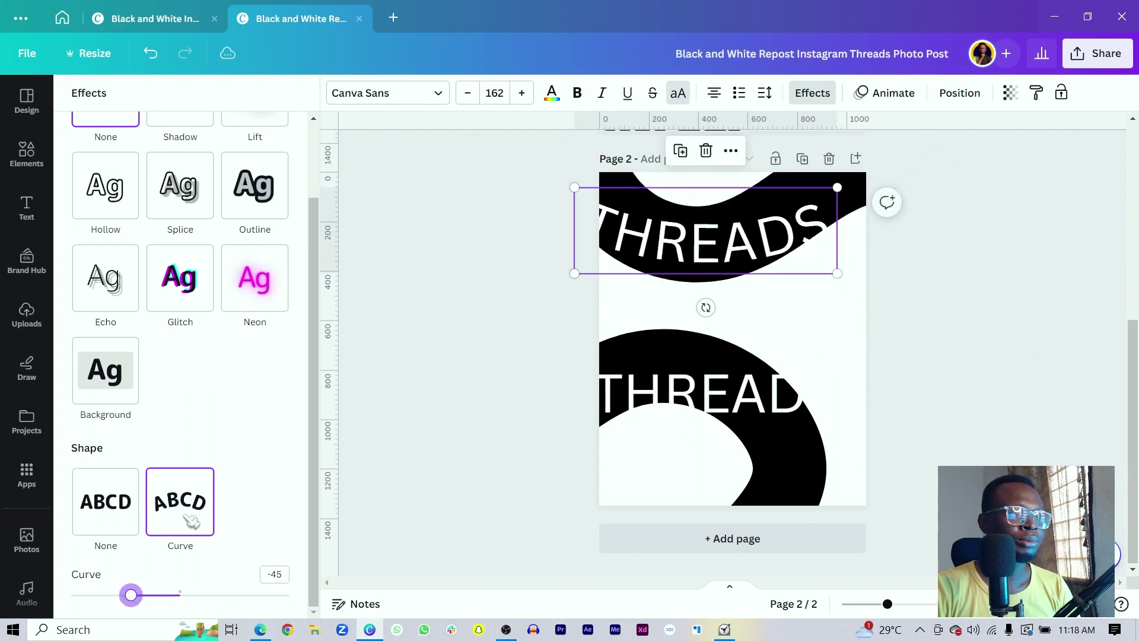
pyautogui.moveTo(134, 595); pyautogui.dragTo(100, 593)
# Copy the curved THREADS text to the upper band's right end, set its curve to 16, and rotate it along the band.
pyautogui.moveTo(723, 239); pyautogui.dragTo(965, 231)
pyautogui.click(801, 265)
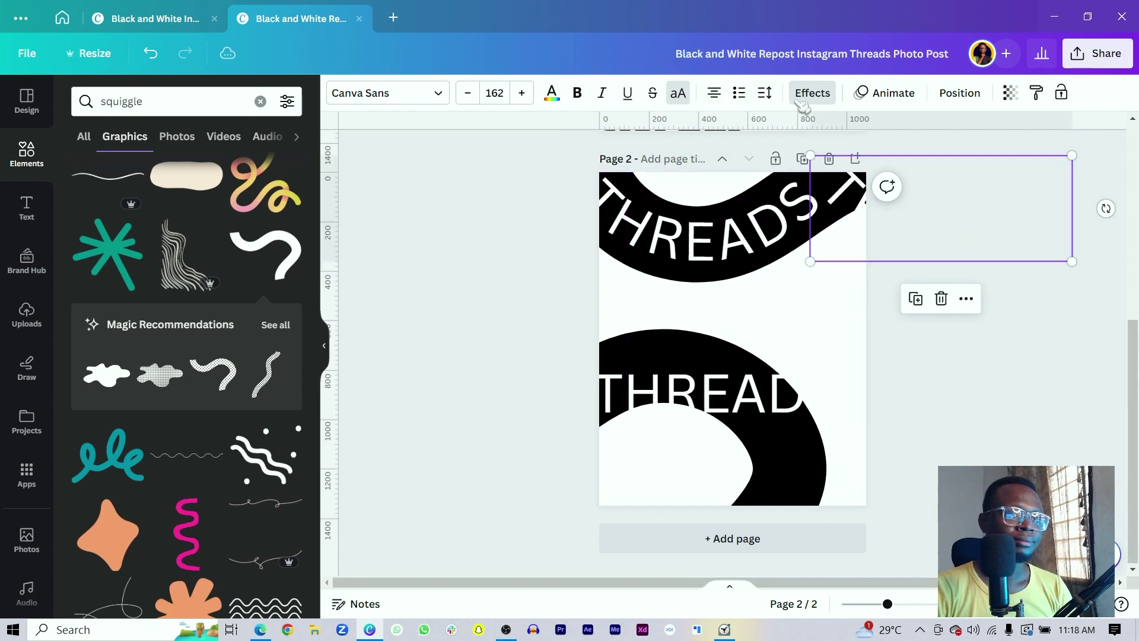
pyautogui.click(814, 95)
pyautogui.scroll(-3, 211, 496)
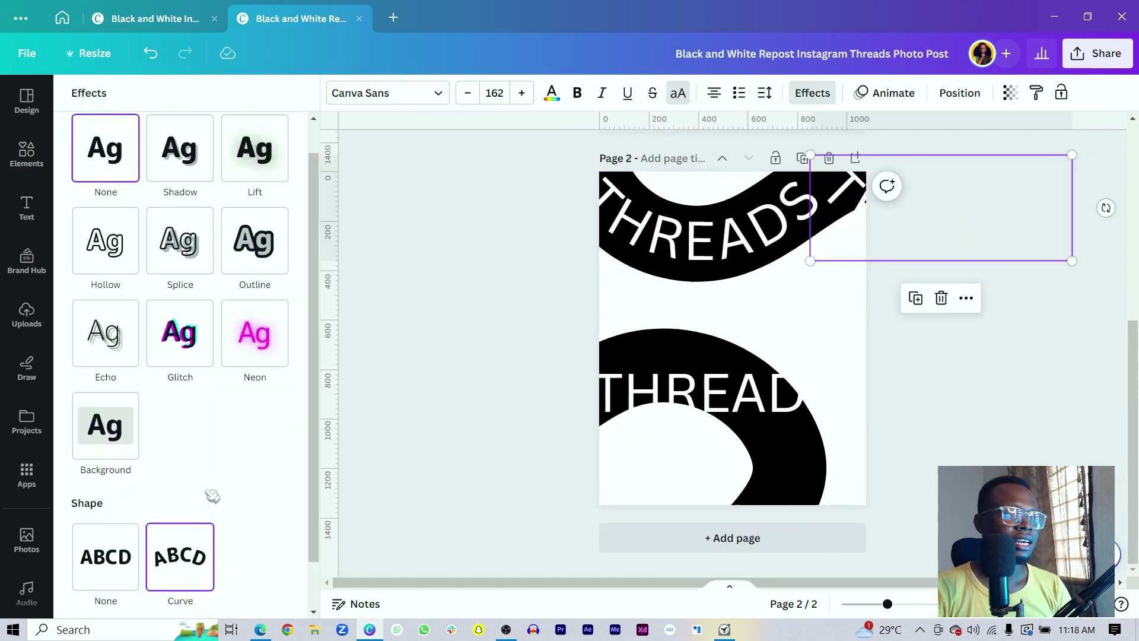
pyautogui.moveTo(92, 605); pyautogui.dragTo(204, 598)
pyautogui.moveTo(843, 255); pyautogui.dragTo(852, 198)
pyautogui.moveTo(1109, 182); pyautogui.dragTo(1101, 133)
pyautogui.moveTo(866, 234); pyautogui.dragTo(842, 169)
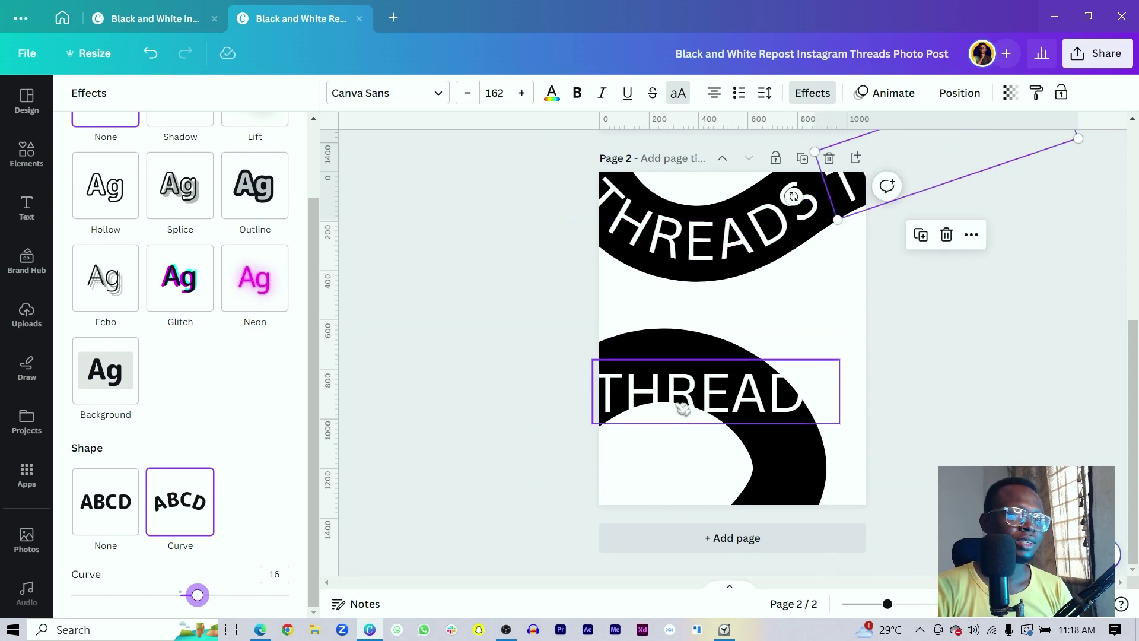
# Apply the Curve effect at 86 to the lower THREADS text and rotate it to follow the lower black band.
pyautogui.click(678, 382)
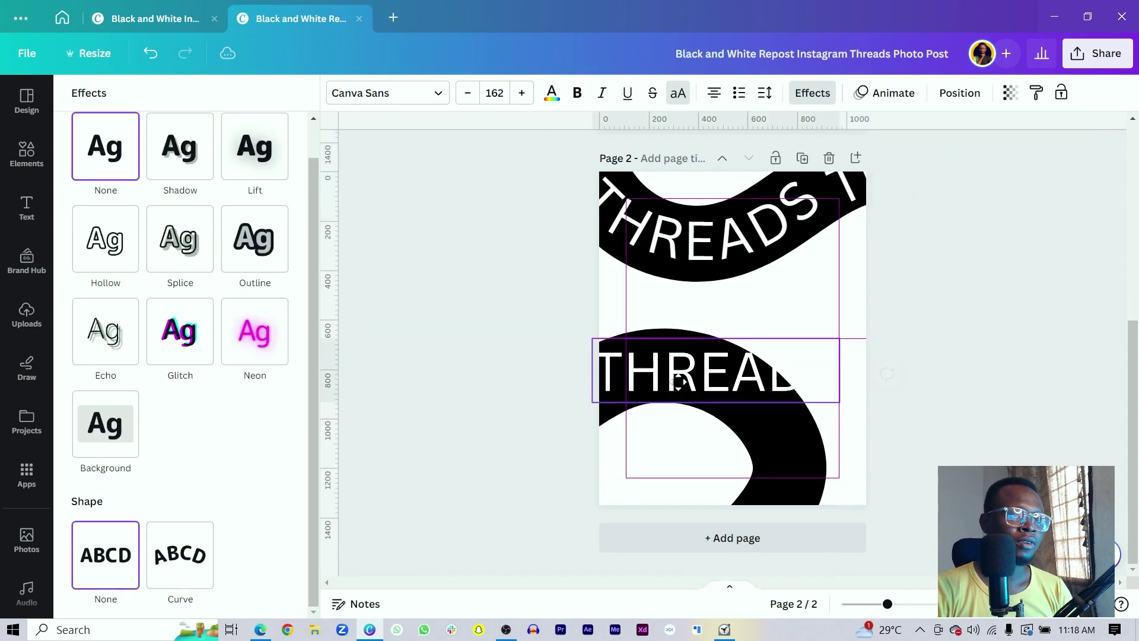
pyautogui.click(180, 555)
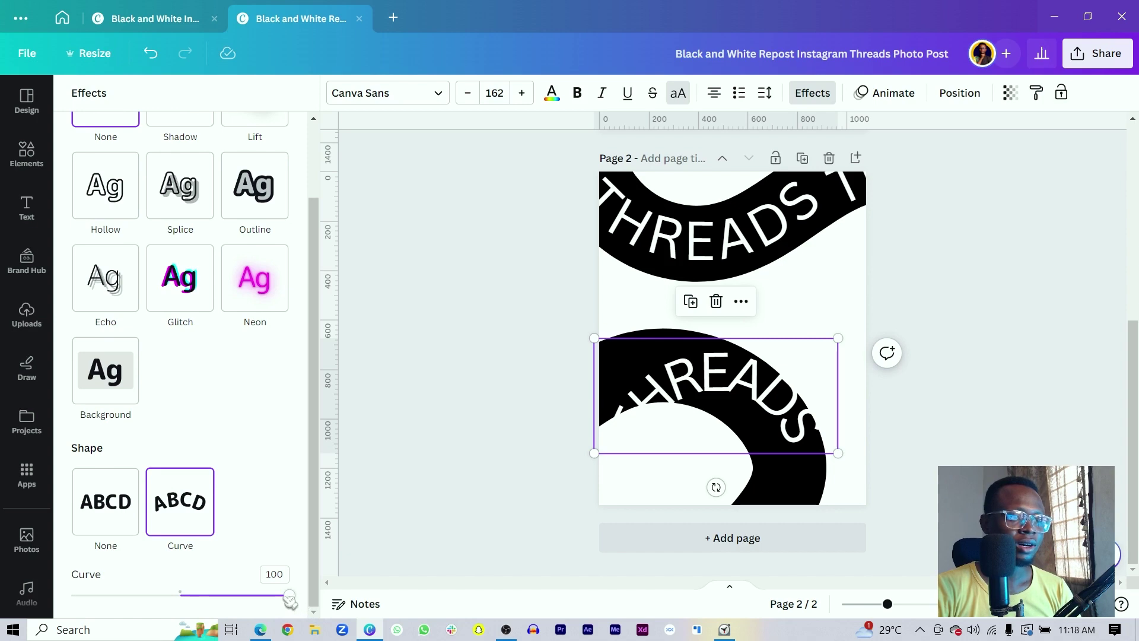
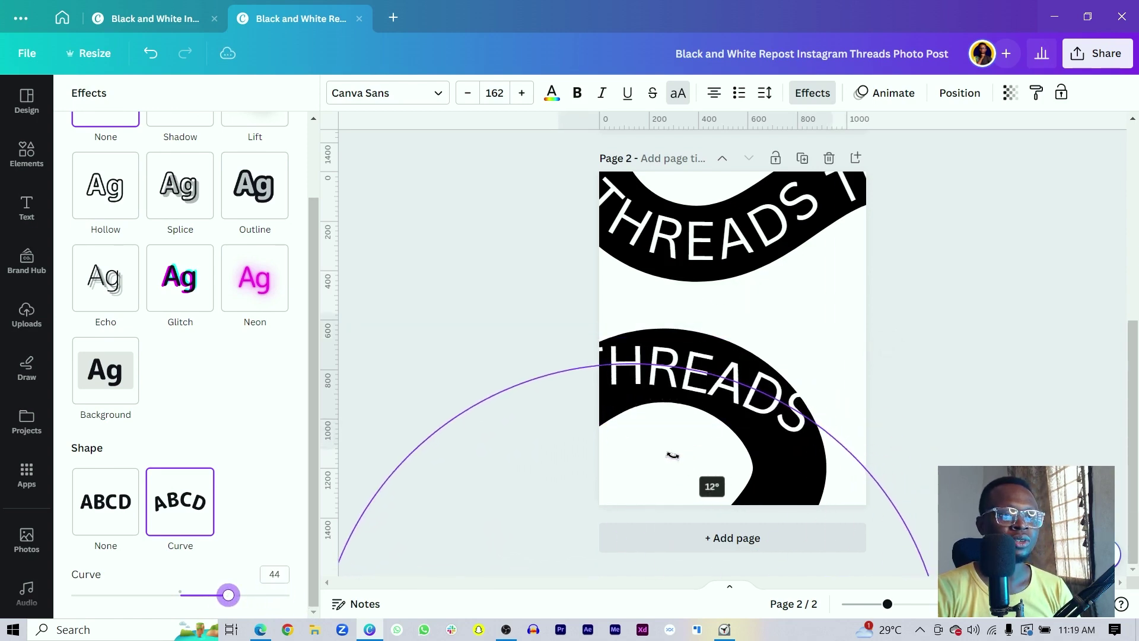
pyautogui.moveTo(228, 595); pyautogui.dragTo(279, 606)
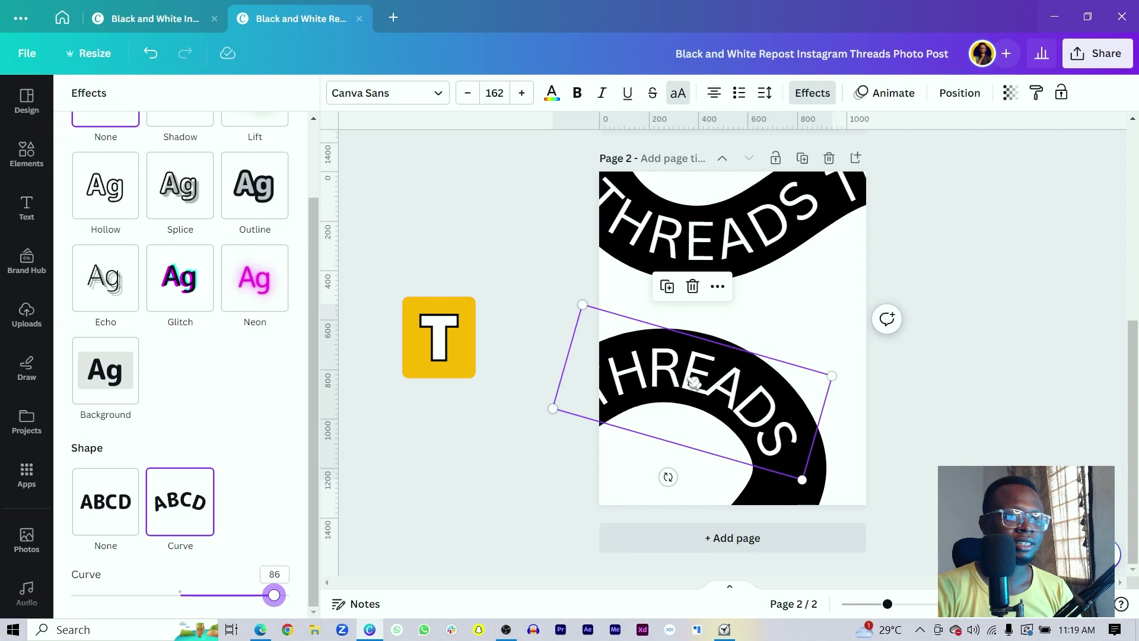
pyautogui.press('Escape')
# Copy the lower curved THREADS text and rotate and position the copy along the descending end of the lower band.
pyautogui.click(733, 392)
pyautogui.moveTo(733, 391)
pyautogui.mouseDown()
pyautogui.moveTo(866, 502)
pyautogui.moveTo(910, 511)
pyautogui.mouseUp()
pyautogui.moveTo(758, 634); pyautogui.dragTo(742, 538)
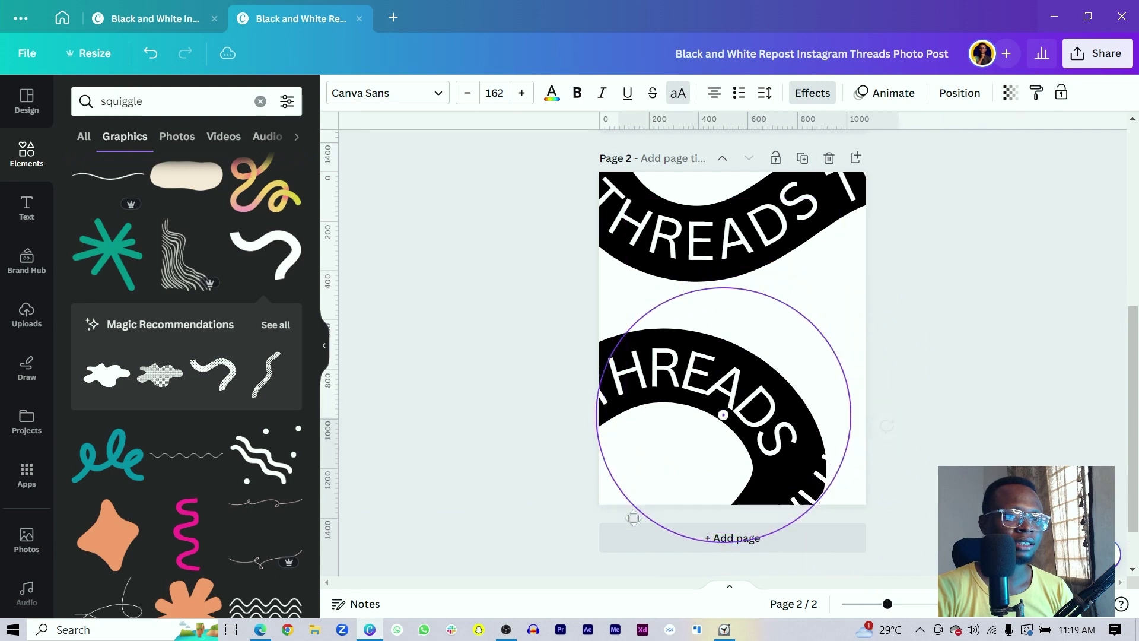
pyautogui.moveTo(765, 500); pyautogui.dragTo(828, 503)
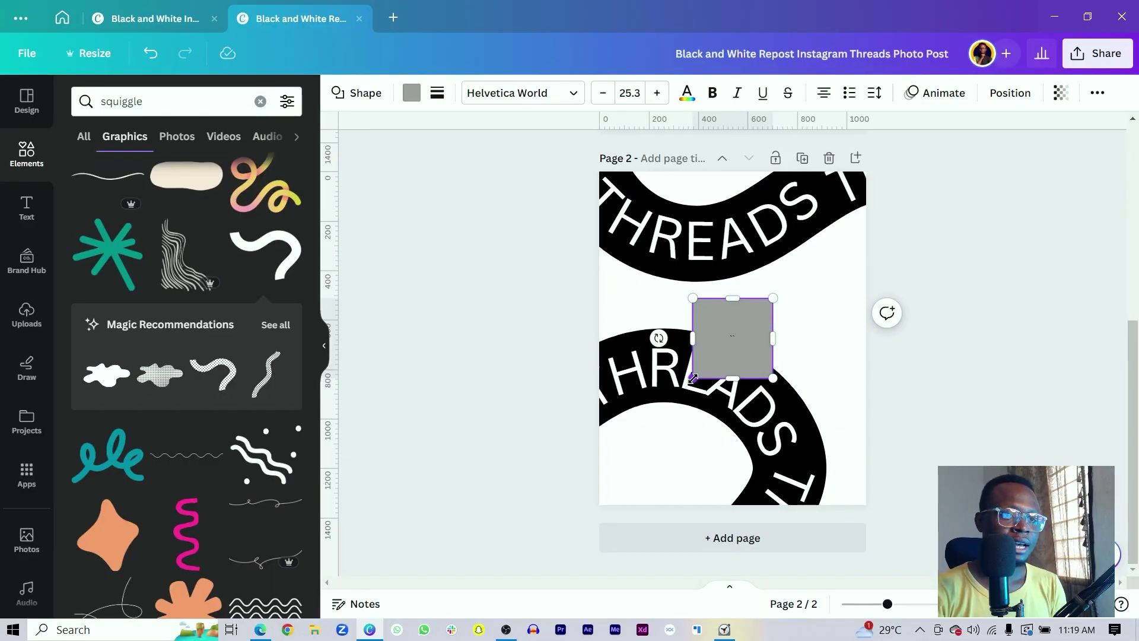
# Enlarge the grey square to about 765 px wide in the middle of the page and fill it with white.
pyautogui.moveTo(693, 377); pyautogui.dragTo(671, 461)
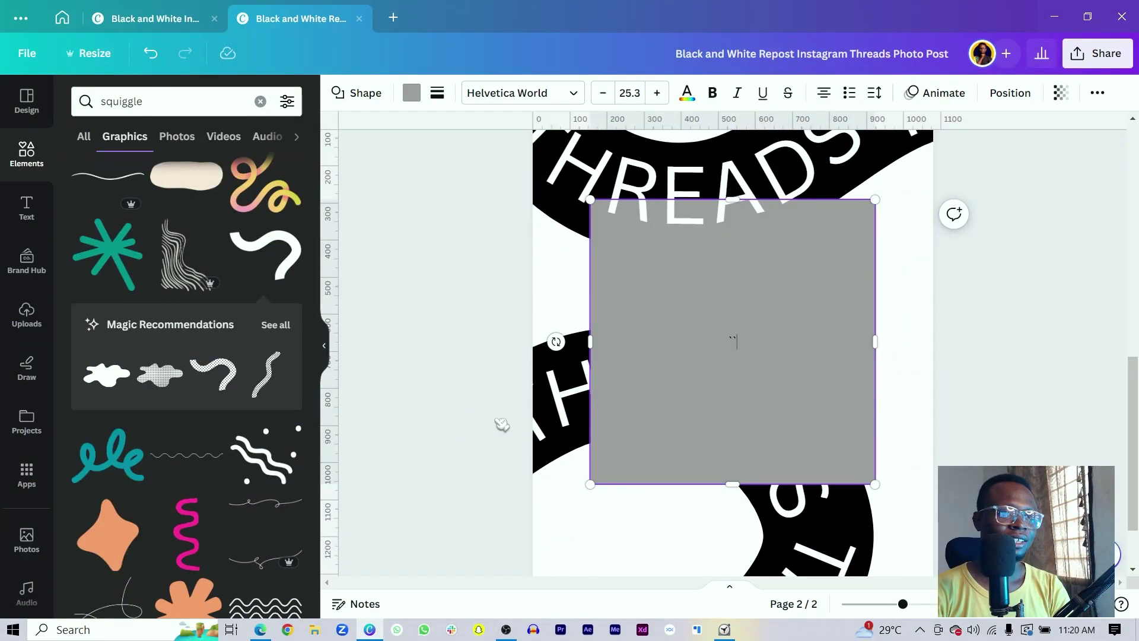
pyautogui.click(698, 404)
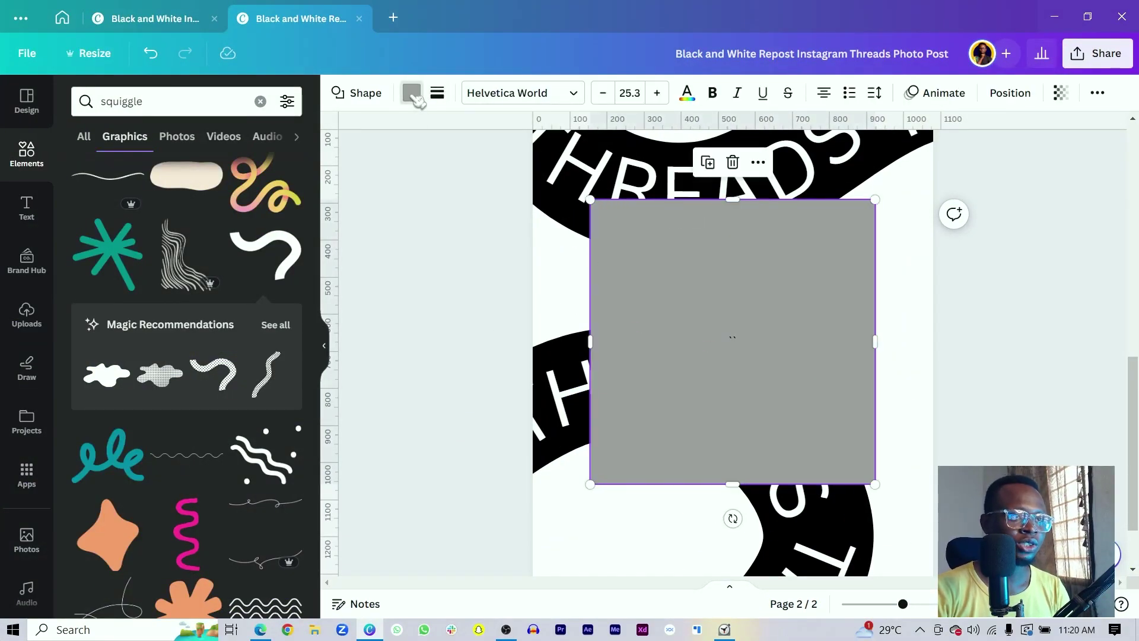
pyautogui.click(412, 93)
pyautogui.click(297, 184)
pyautogui.click(433, 221)
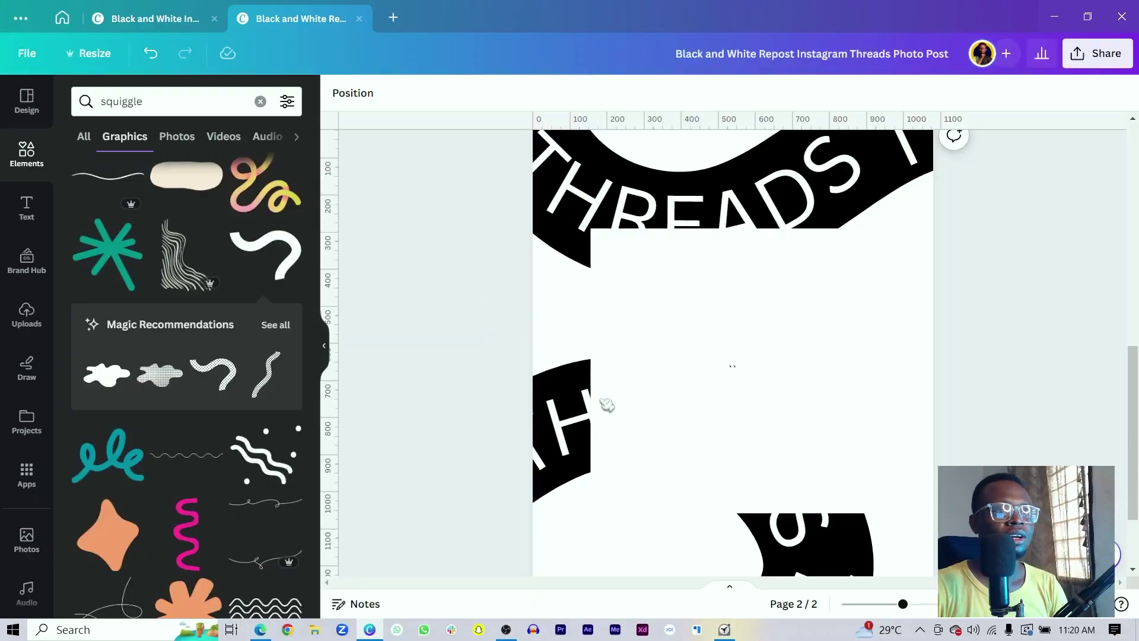
# Set the white square's corner rounding to 9.
pyautogui.click(689, 357)
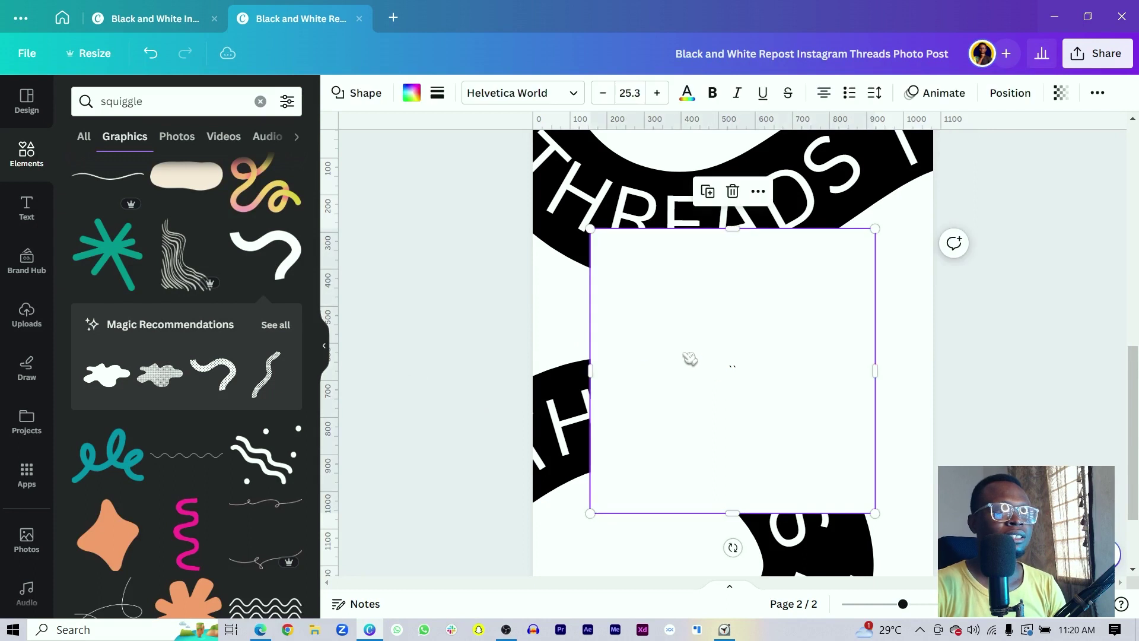
pyautogui.click(439, 94)
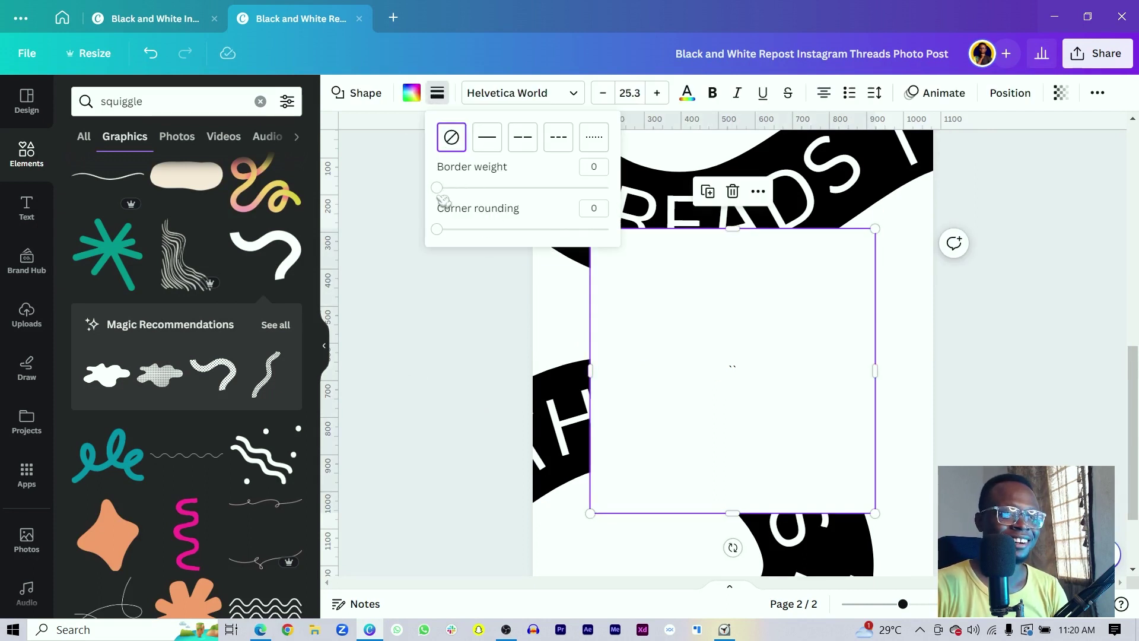
pyautogui.click(437, 231)
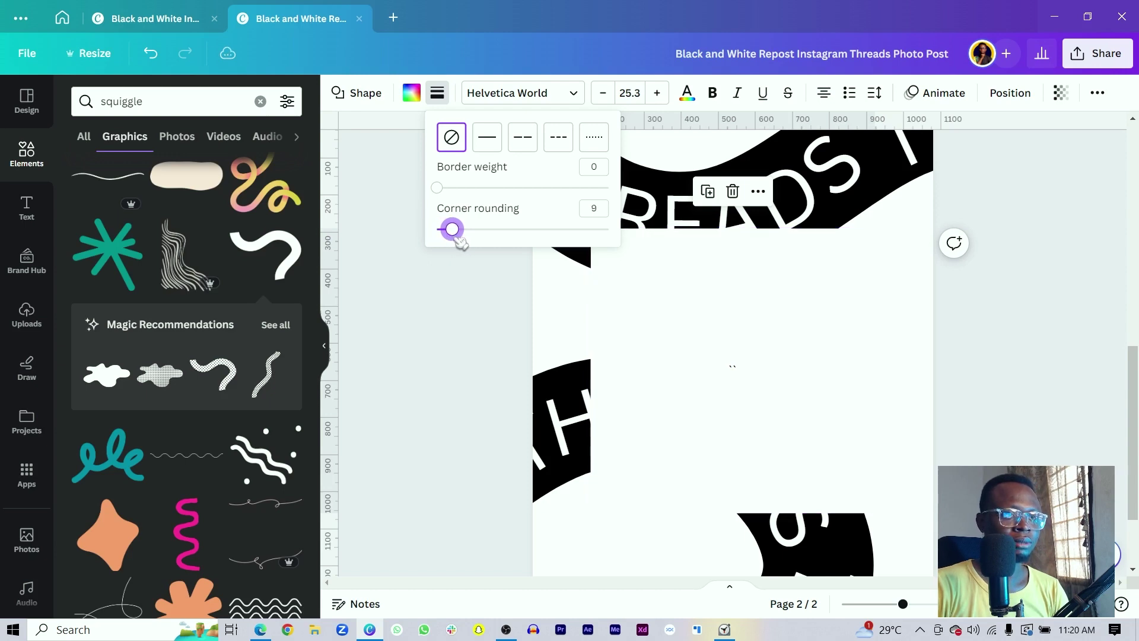
pyautogui.click(437, 356)
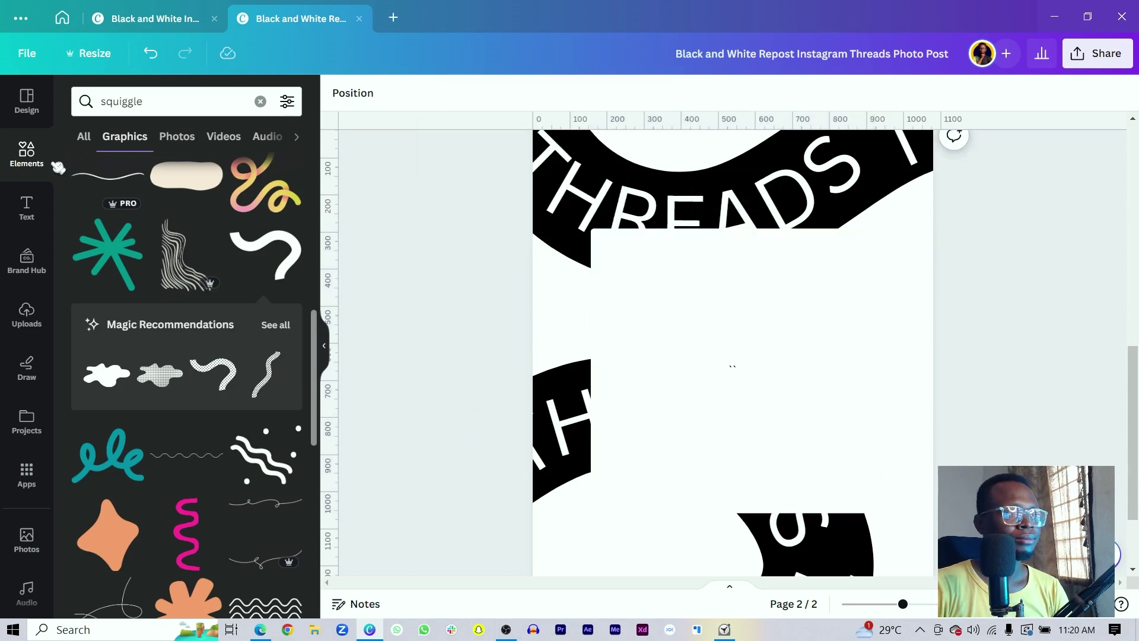
# Search the photos for SQUARE, insert the pink-purple gradient image and size it to cover the white square.
pyautogui.click(35, 168)
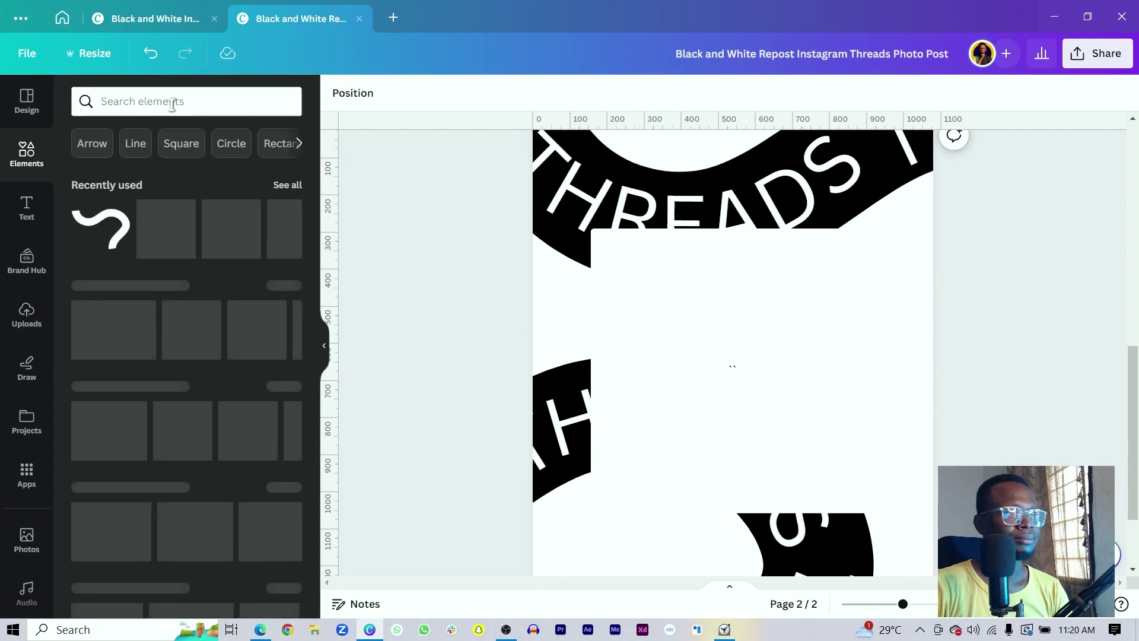
pyautogui.click(172, 105)
pyautogui.write('S')
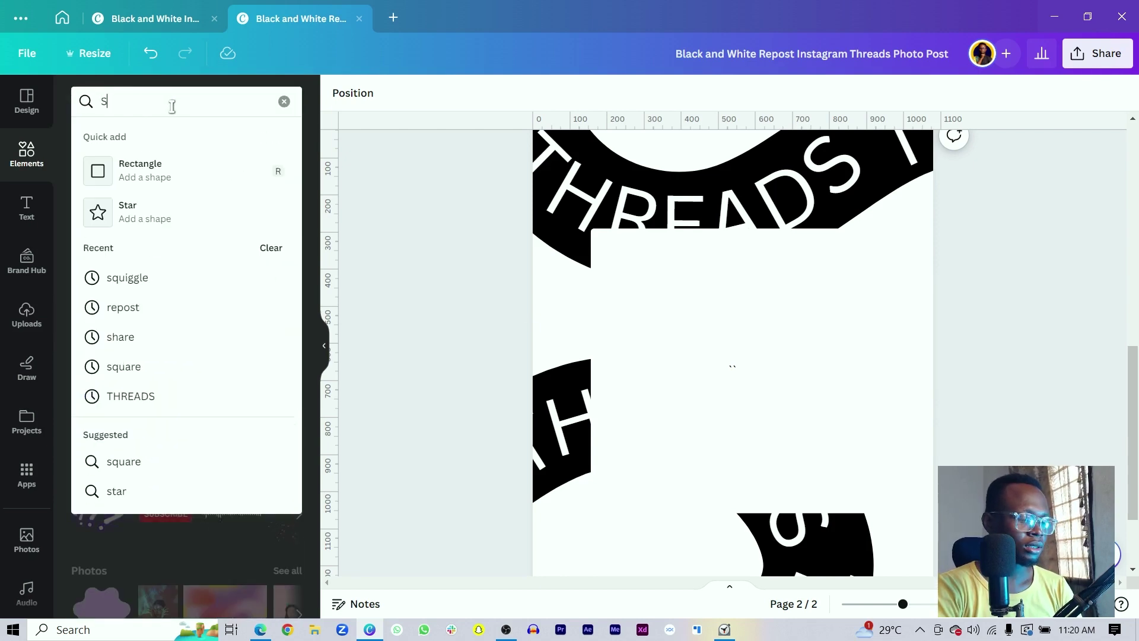
pyautogui.write('QUARE')
pyautogui.press('Return')
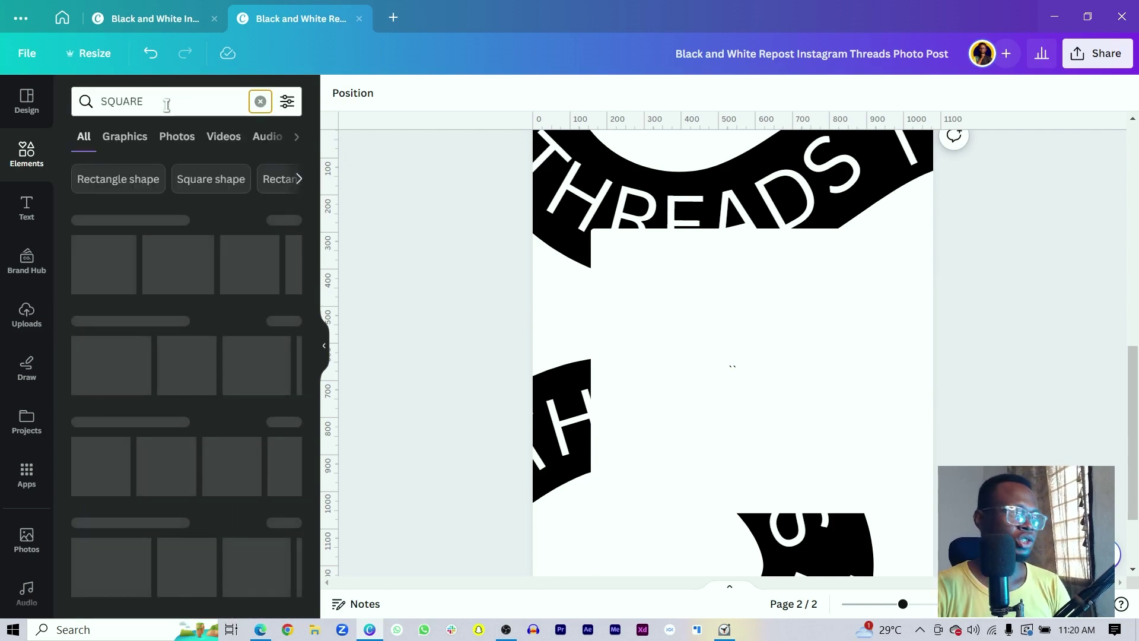
pyautogui.click(177, 140)
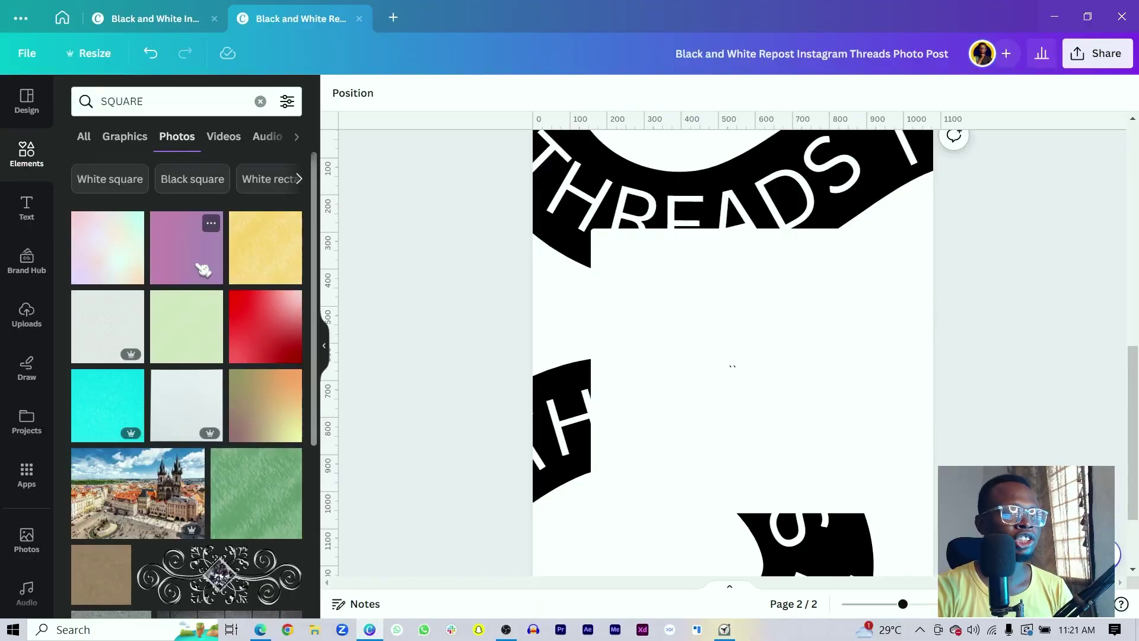
pyautogui.click(203, 270)
pyautogui.moveTo(568, 530); pyautogui.dragTo(603, 535)
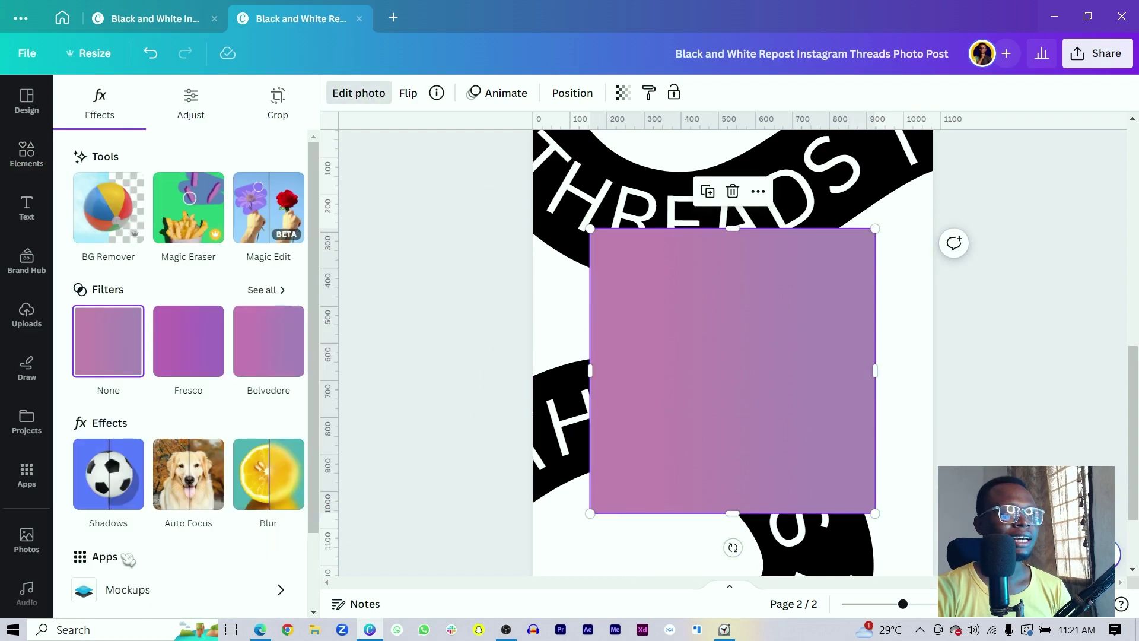
# Apply a Glow shadow to the gradient image with size 71, blur amount 58 and intensity 18.
pyautogui.click(115, 486)
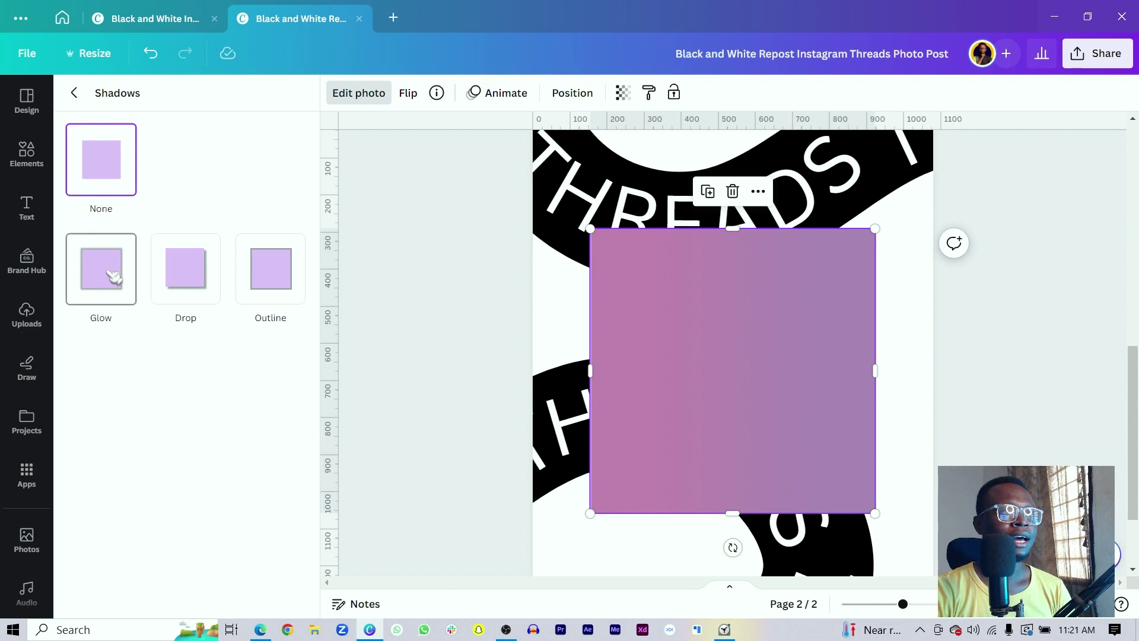
pyautogui.click(107, 274)
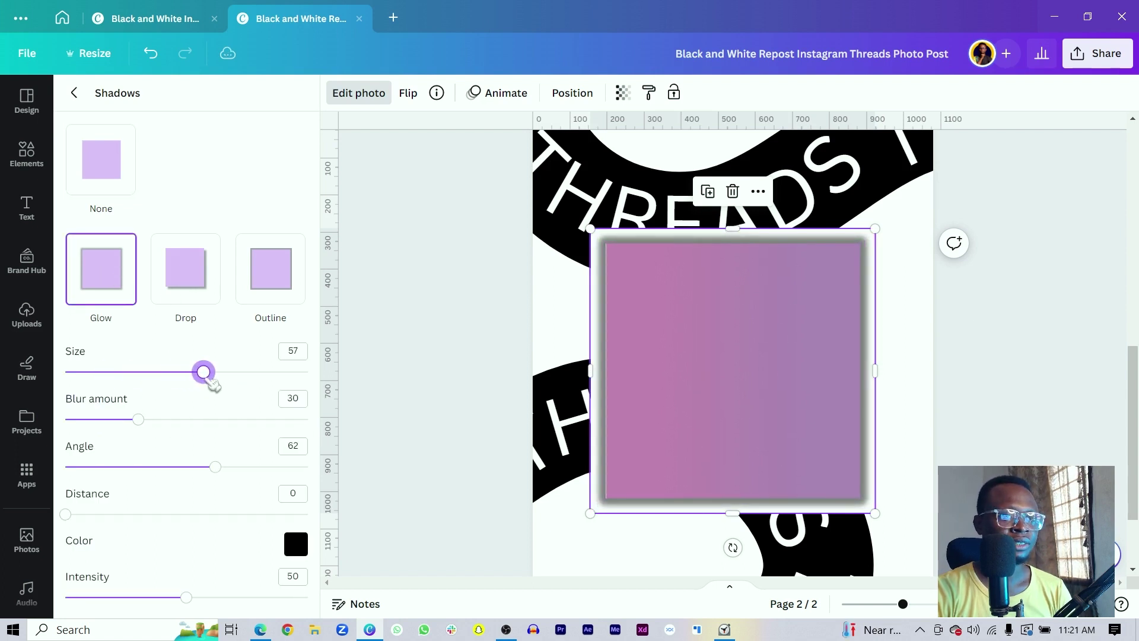
pyautogui.moveTo(143, 422); pyautogui.dragTo(204, 420)
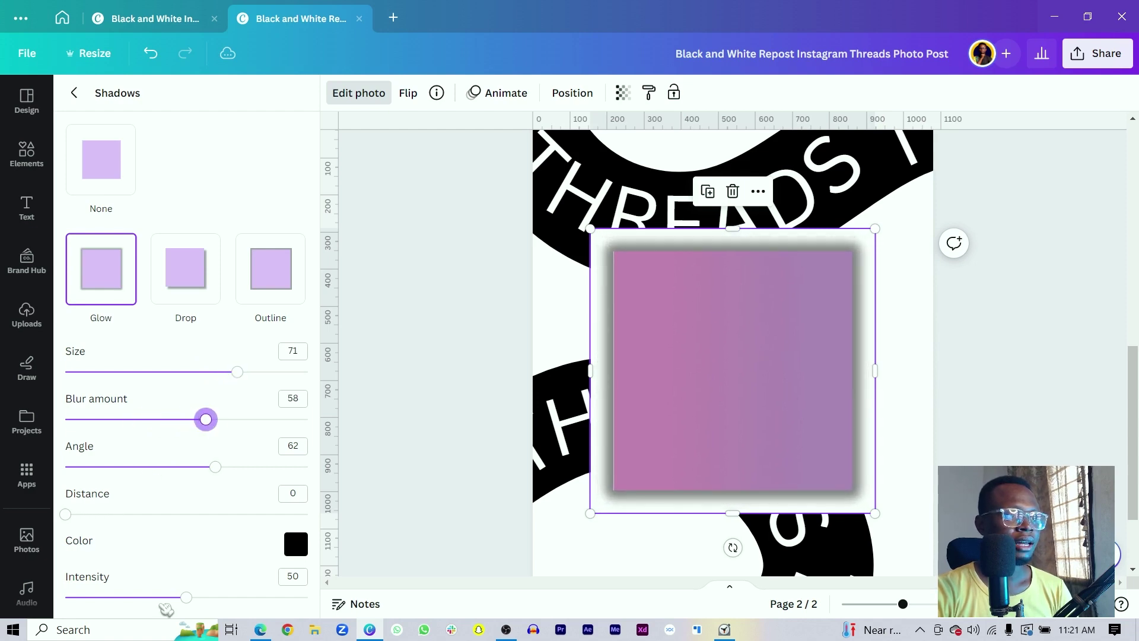
pyautogui.moveTo(187, 598); pyautogui.dragTo(112, 598)
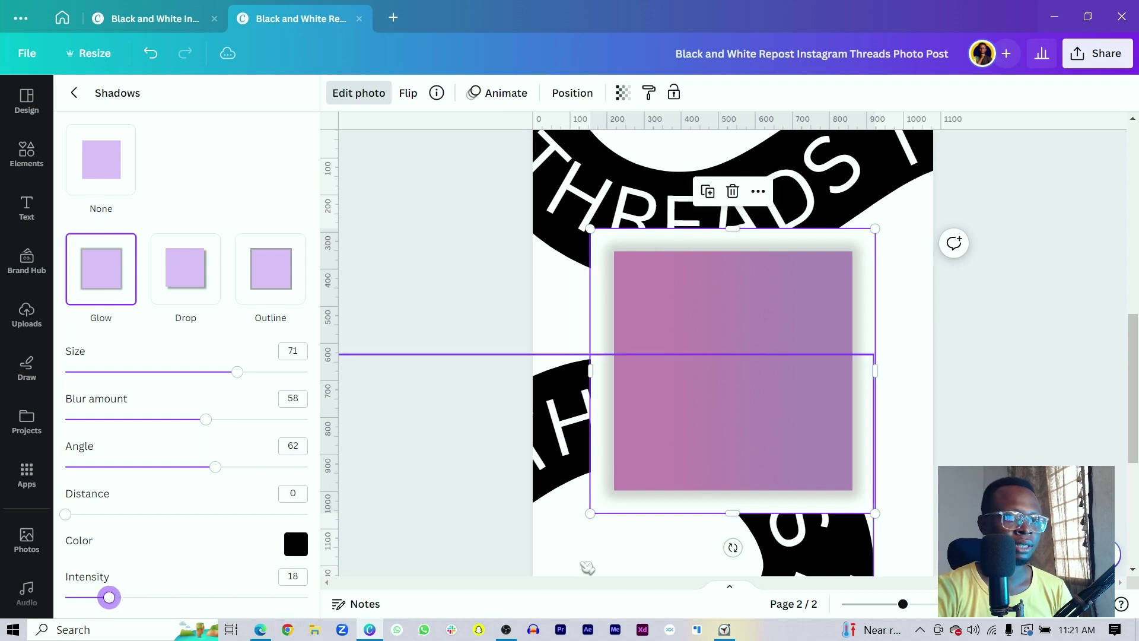
# Enlarge the glowing gradient image slightly and send it behind the white square so only its shadow shows.
pyautogui.moveTo(589, 521); pyautogui.dragTo(571, 528)
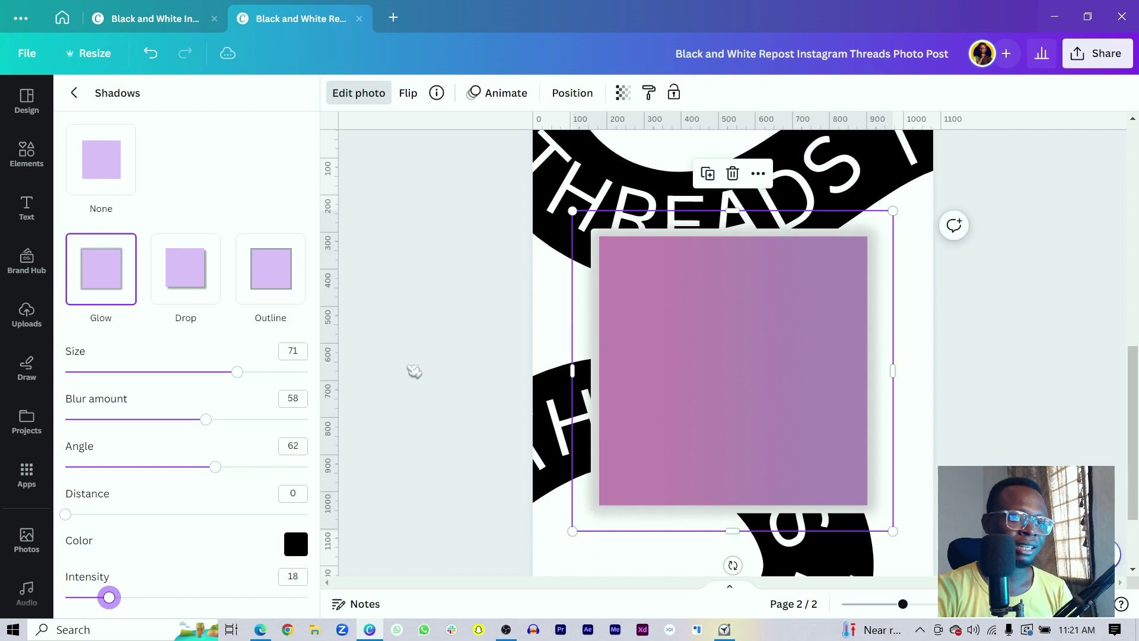
pyautogui.click(415, 369)
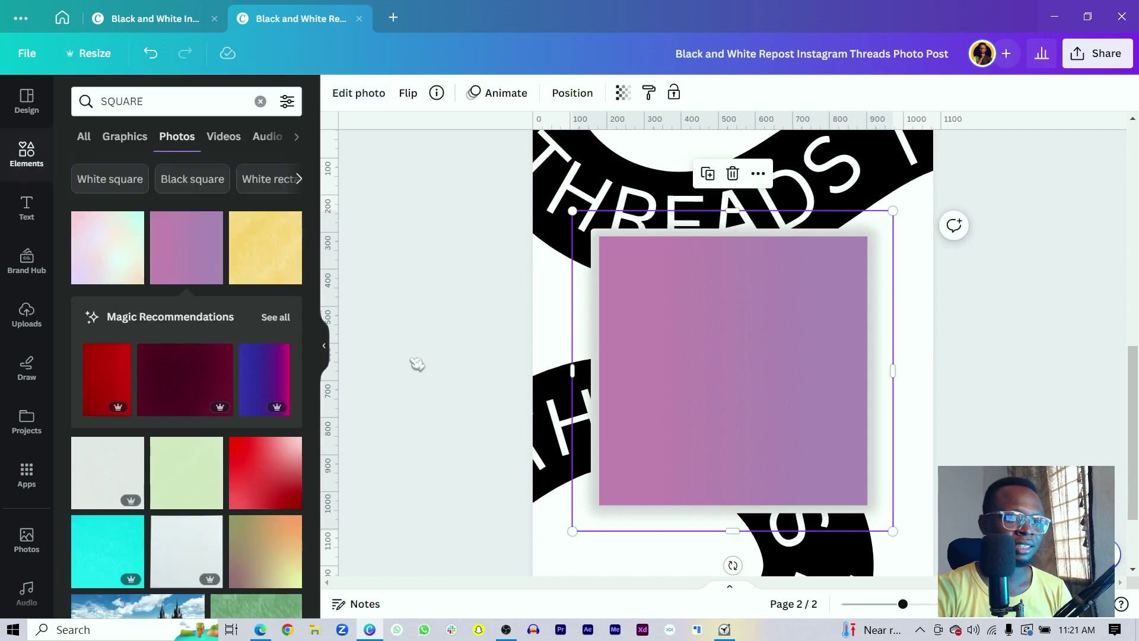
pyautogui.click(711, 423)
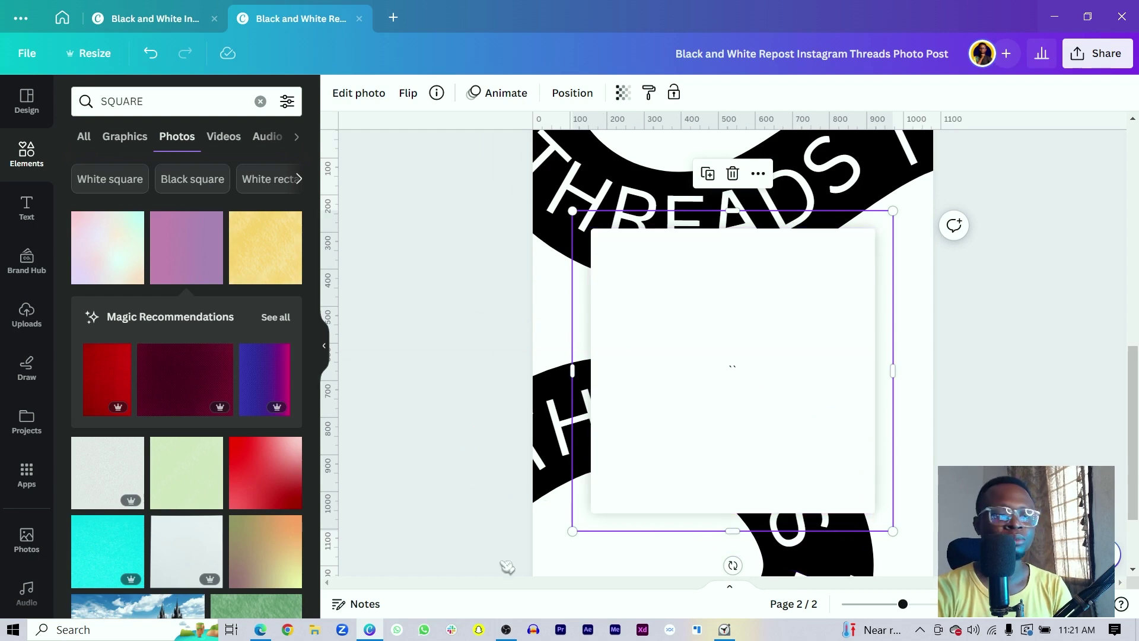
pyautogui.click(1030, 412)
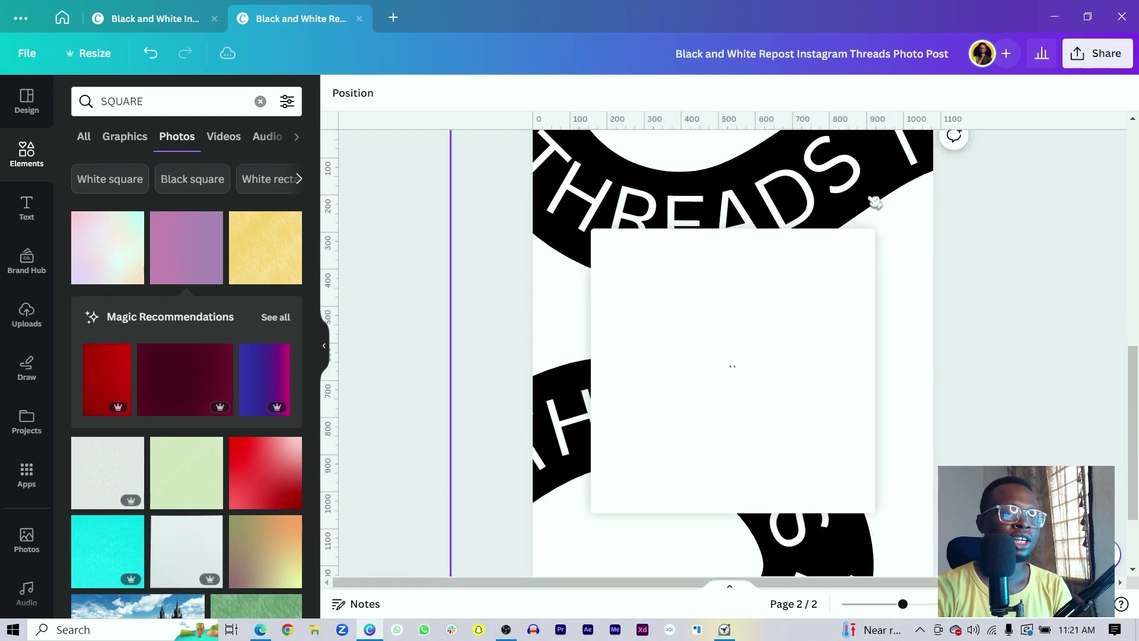
# Delete the stray dots of text from the center of the white square.
pyautogui.click(773, 370)
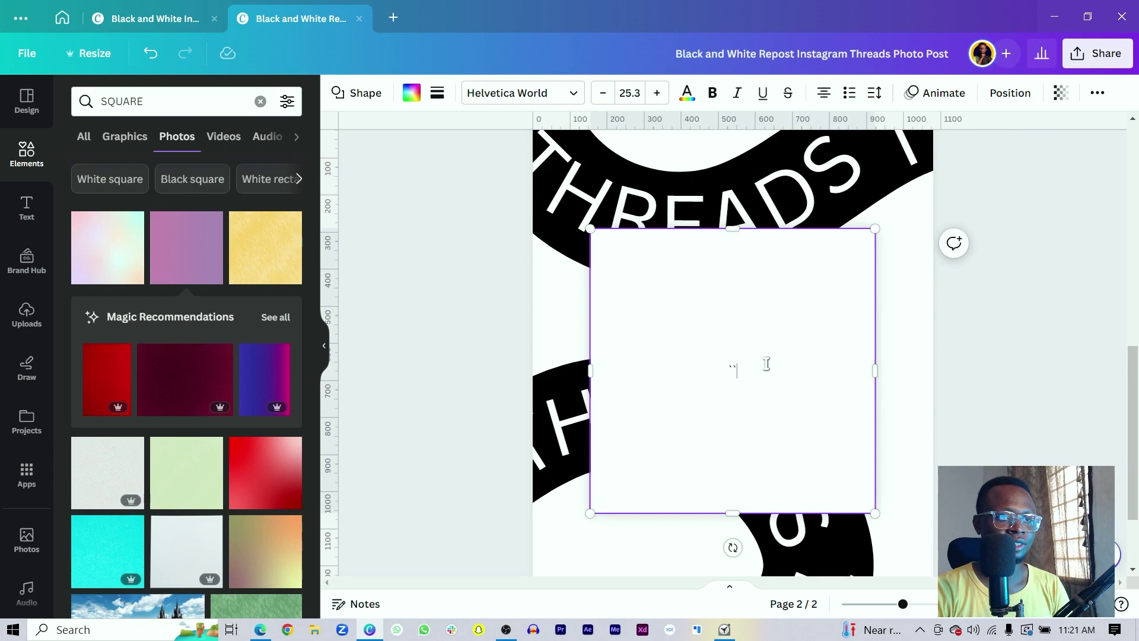
pyautogui.click(1026, 382)
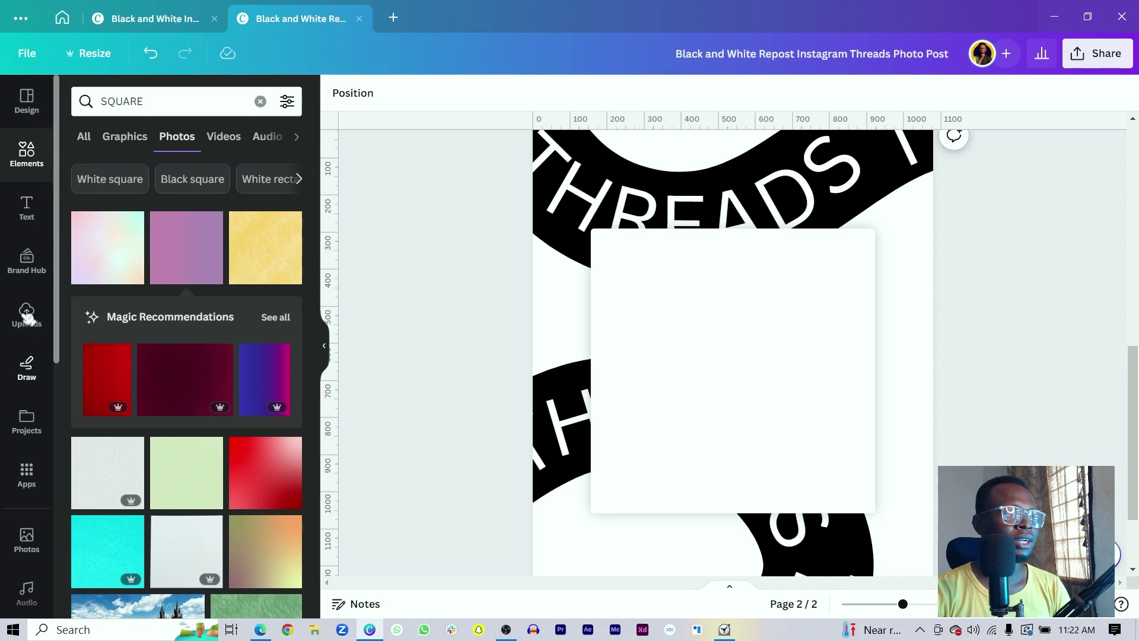
# Insert a circular frame, shrink it to about 77 px wide and place it in the white card's upper-left corner.
pyautogui.click(27, 173)
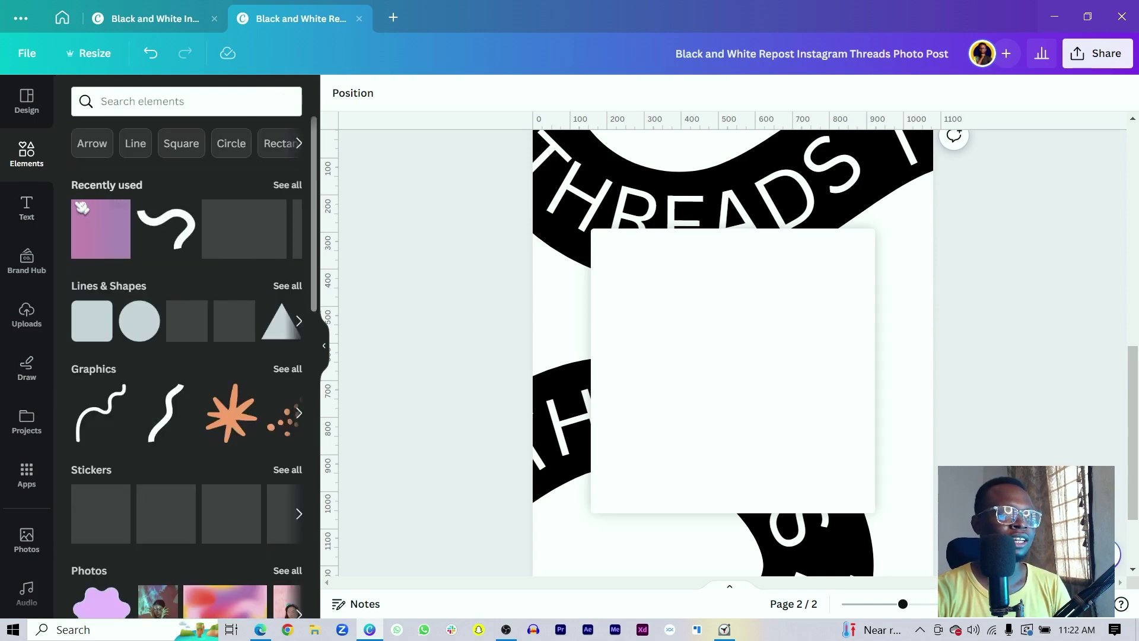
pyautogui.scroll(-1, 206, 314)
pyautogui.scroll(-10, 206, 314)
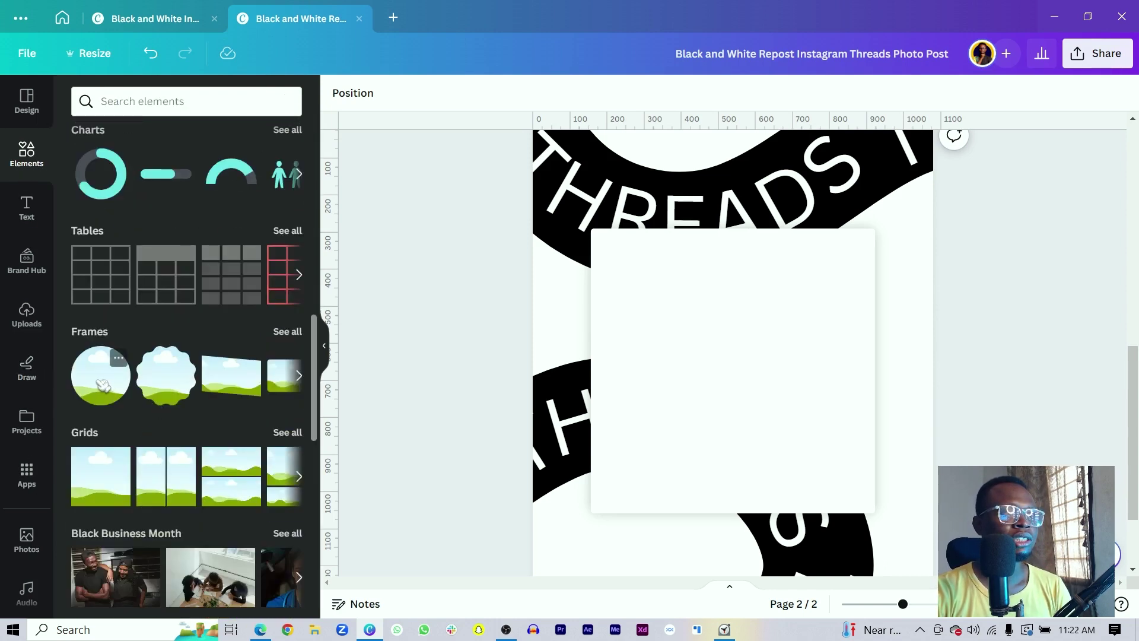
pyautogui.click(139, 383)
pyautogui.hotkey('ctrl', '+')
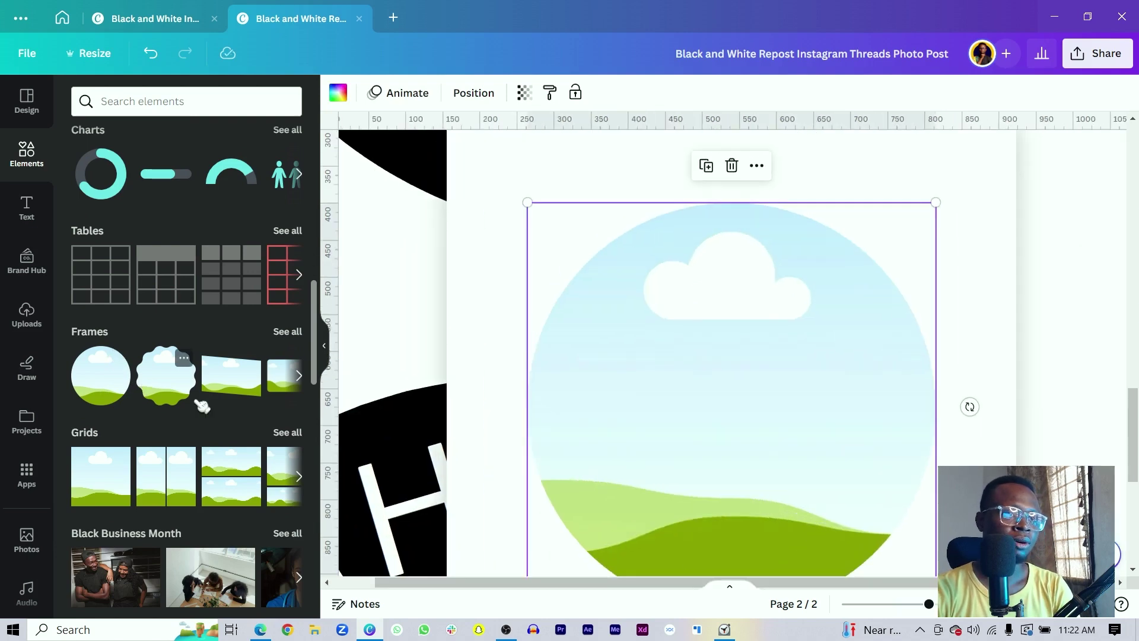
pyautogui.hotkey('ctrl', '-')
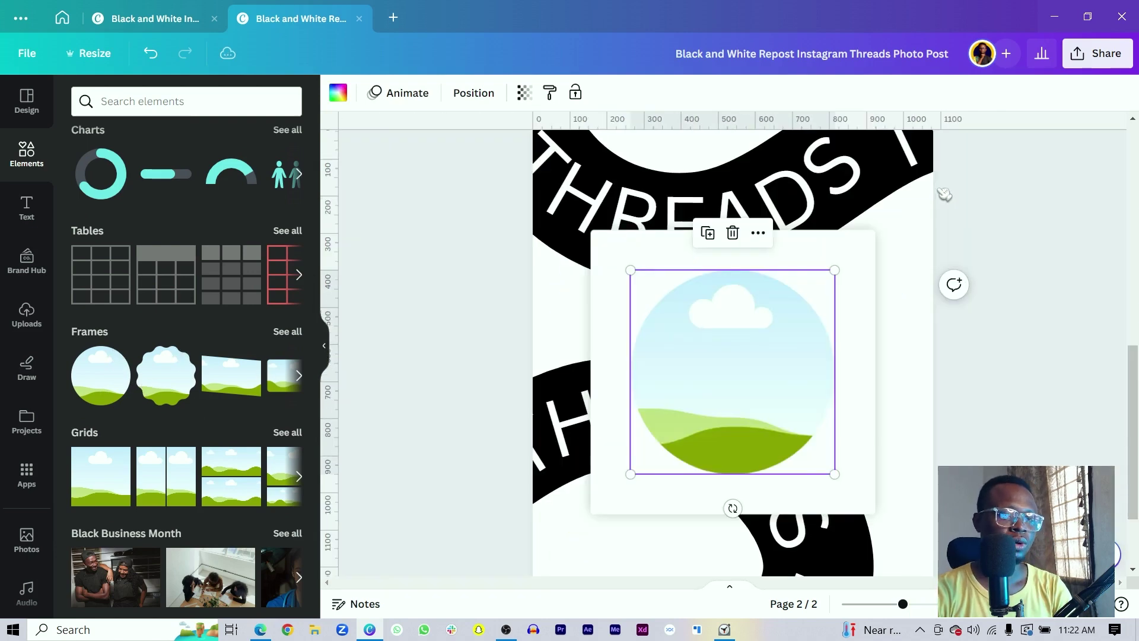
pyautogui.hotkey('ctrl', '+')
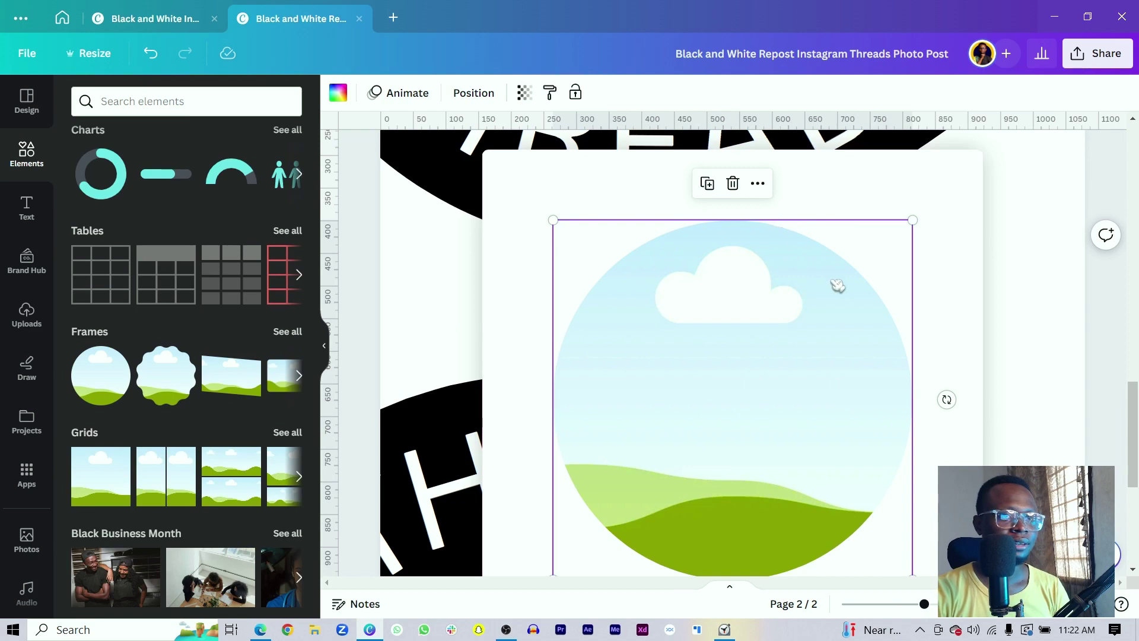
pyautogui.moveTo(861, 350); pyautogui.dragTo(871, 279)
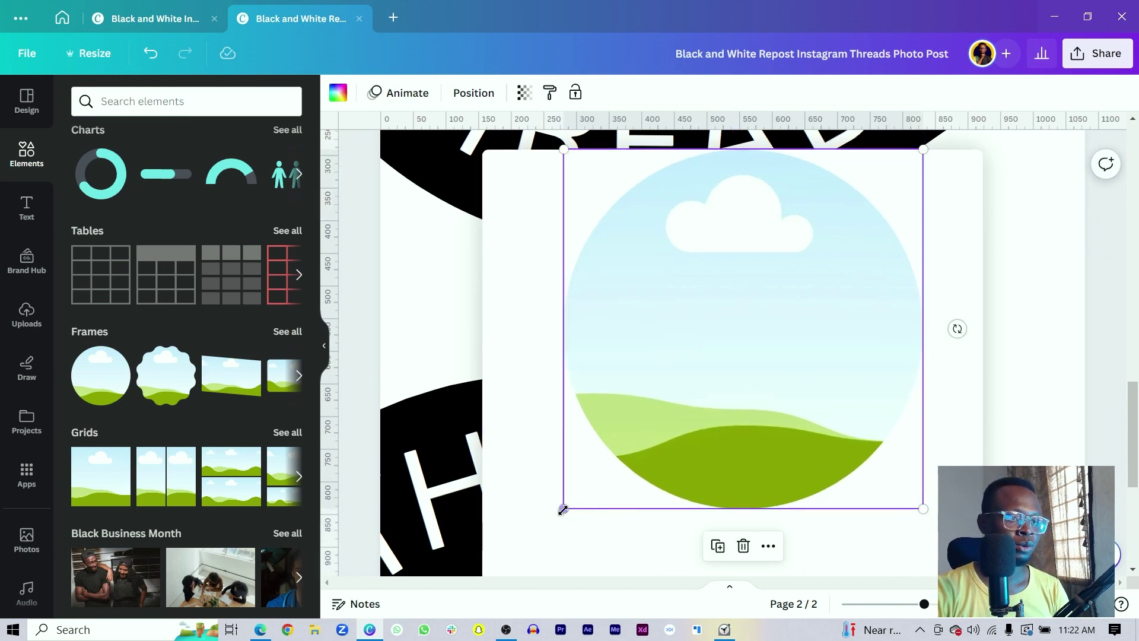
pyautogui.moveTo(567, 506); pyautogui.dragTo(570, 236)
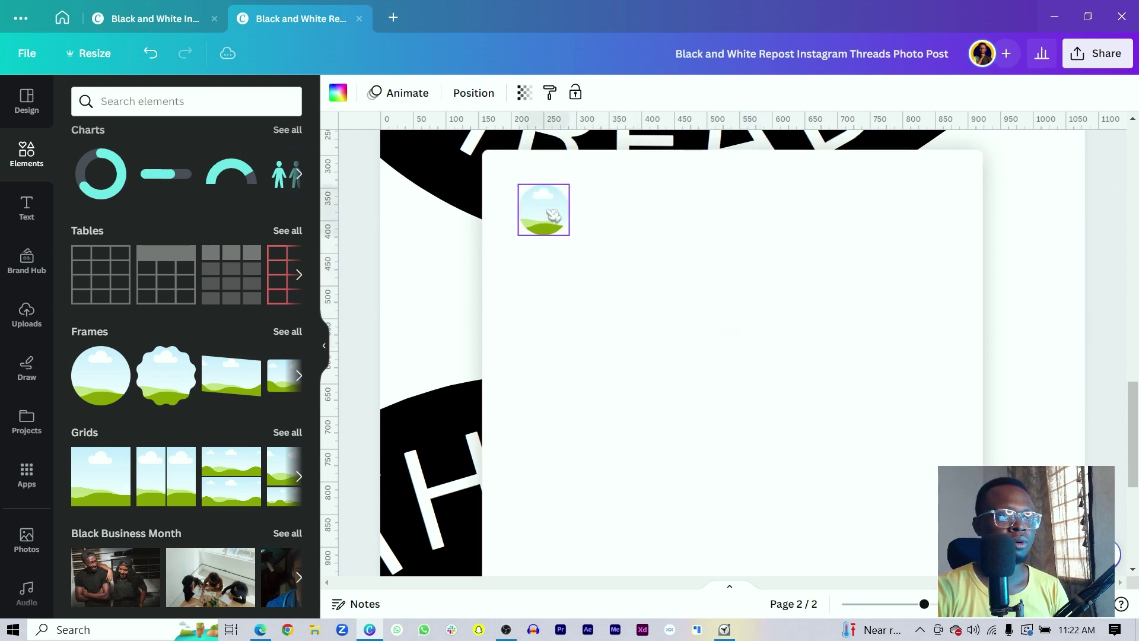
# Search elements for THREADS and place a small black Threads logo in the white card's upper-right corner.
pyautogui.click(126, 101)
pyautogui.write('T')
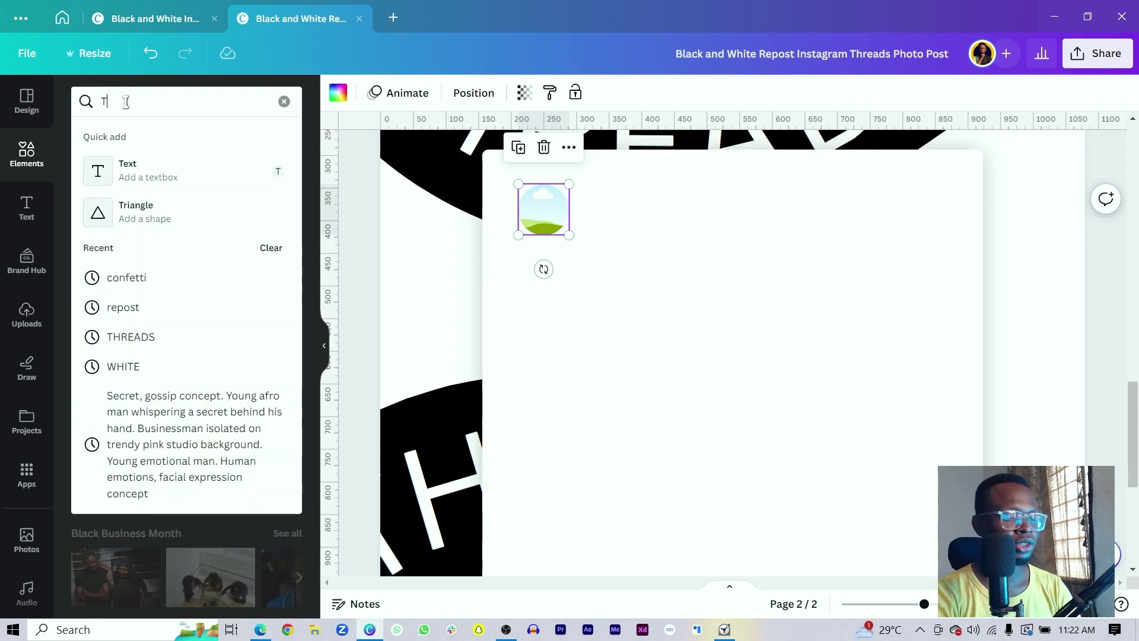
pyautogui.write('HREADS')
pyautogui.press('Return')
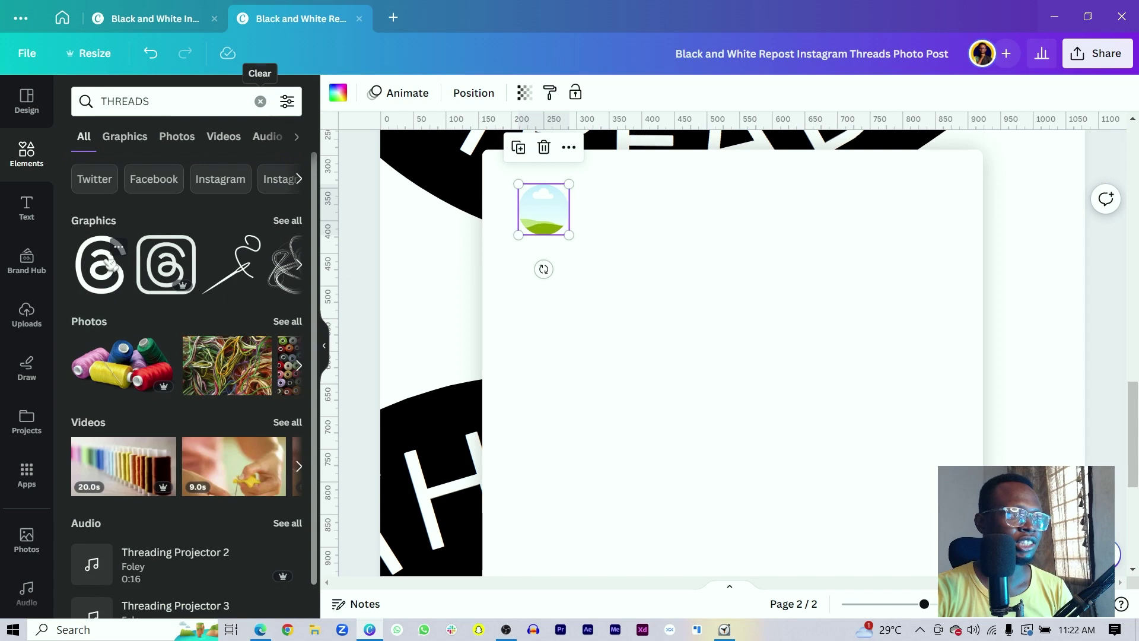
pyautogui.click(102, 265)
pyautogui.moveTo(746, 452); pyautogui.dragTo(950, 261)
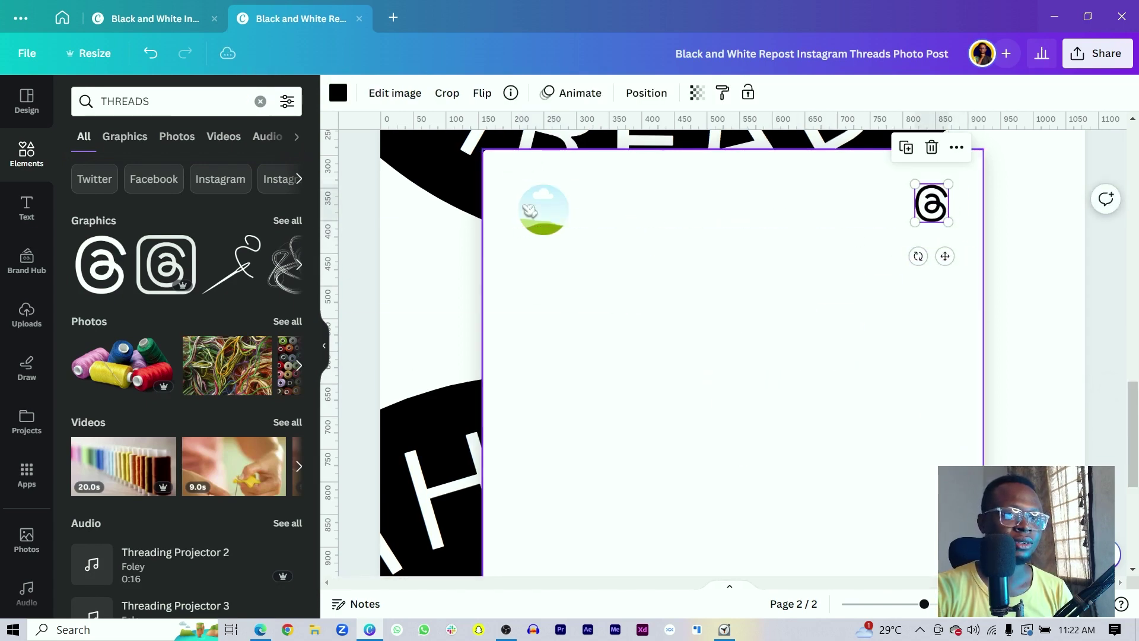
# Move the circular frame up slightly and enlarge it to about 84 px wide, level with the Threads logo.
pyautogui.click(534, 216)
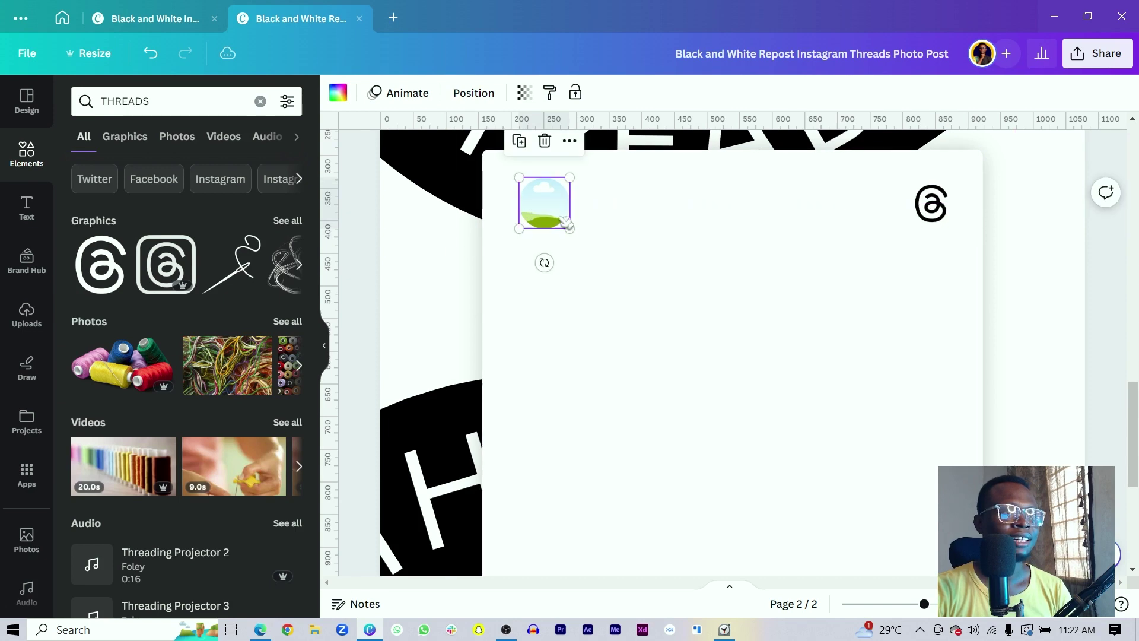
pyautogui.moveTo(568, 227); pyautogui.dragTo(571, 229)
pyautogui.click(632, 281)
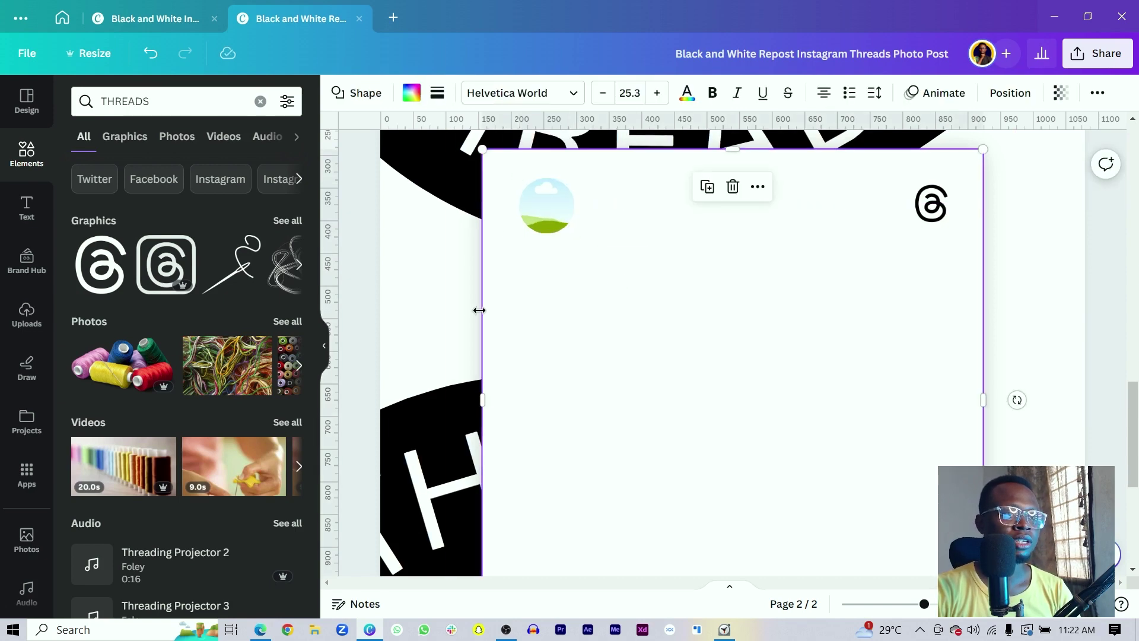
# Replace the placeholder text over the white card with the lowercase username "theafricangeek".
pyautogui.doubleClick(795, 404)
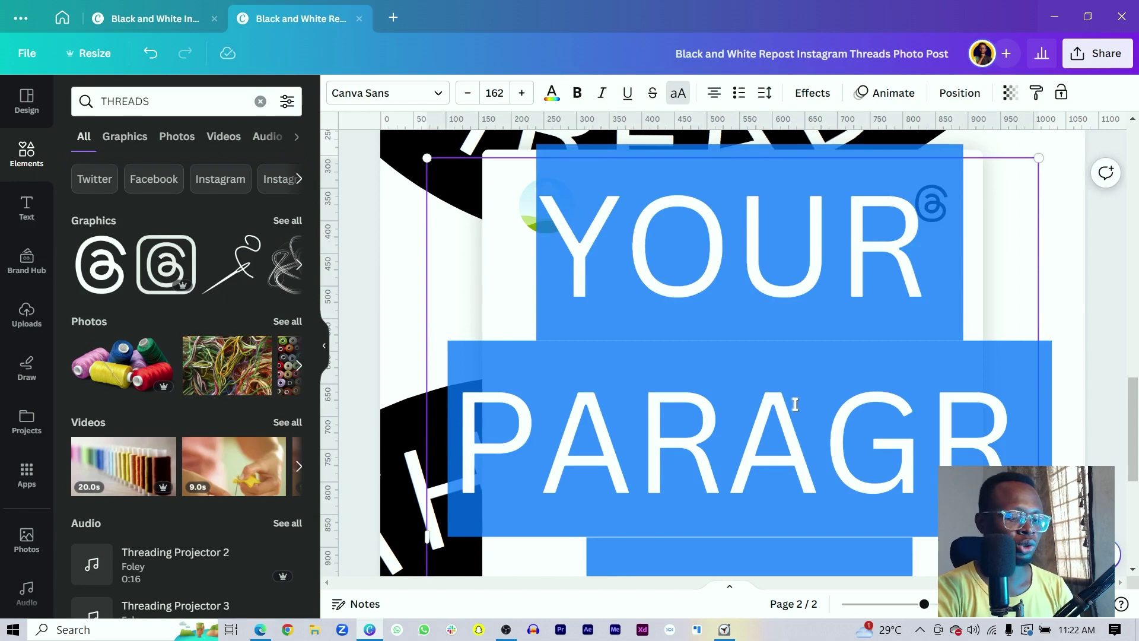
pyautogui.write('THE')
pyautogui.press('BackSpace')
pyautogui.press('BackSpace')
pyautogui.press('BackSpace')
pyautogui.press('BackSpace')
pyautogui.press('BackSpace')
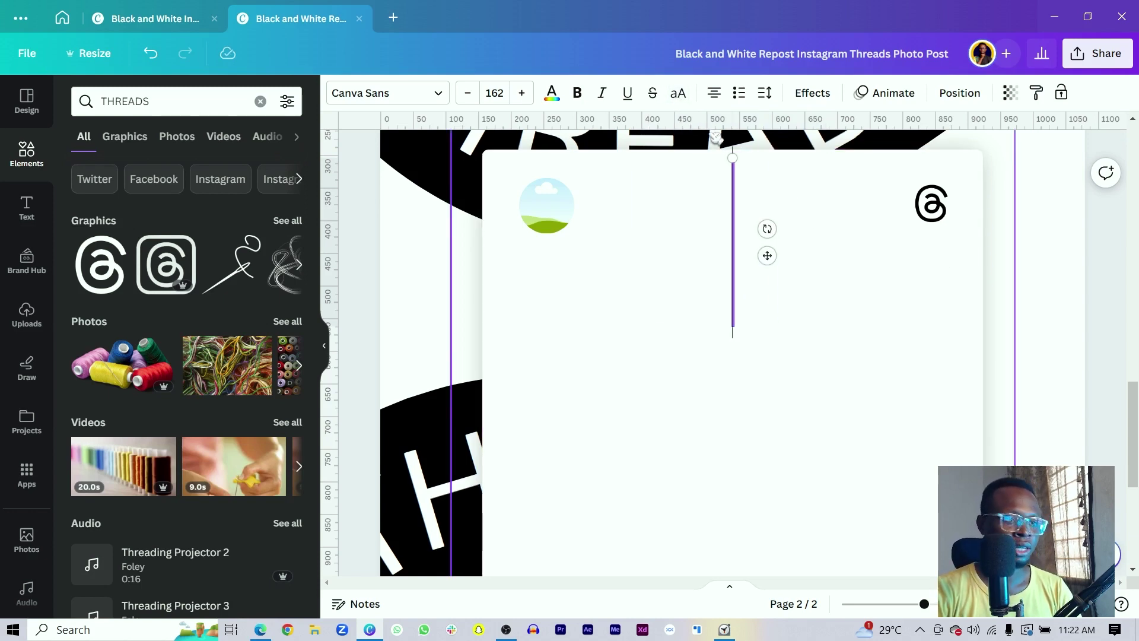
pyautogui.write('the')
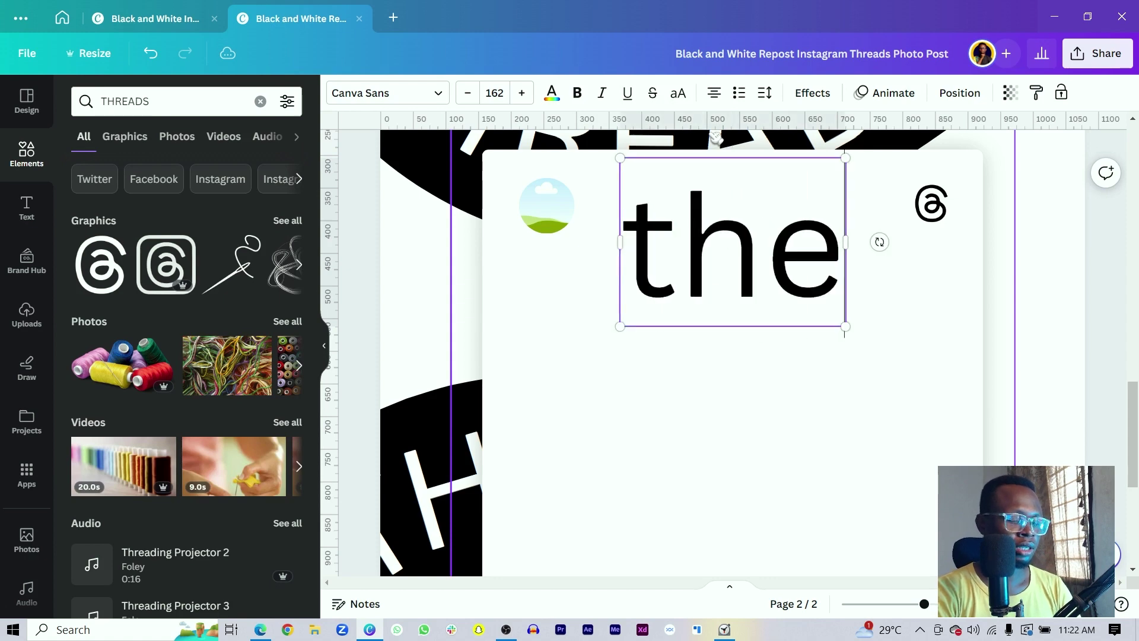
pyautogui.write('africangeek')
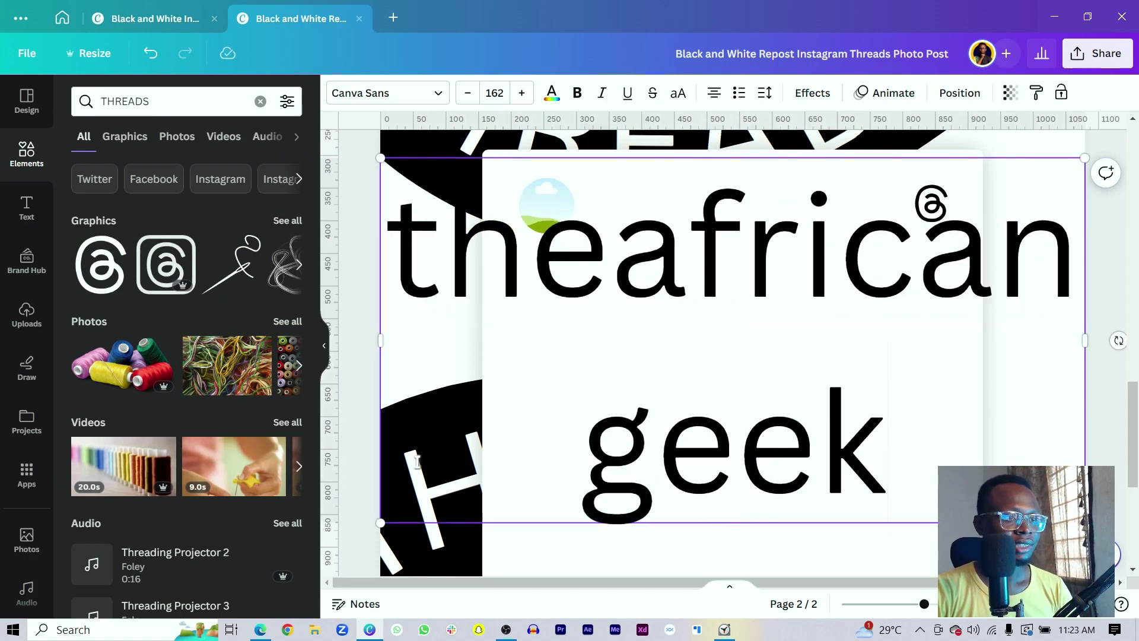
# Shrink the username text to size 23.2 and place it beside the circular frame in the card's header.
pyautogui.moveTo(380, 523); pyautogui.dragTo(791, 308)
pyautogui.moveTo(786, 234); pyautogui.dragTo(938, 184)
pyautogui.moveTo(1062, 175); pyautogui.dragTo(939, 172)
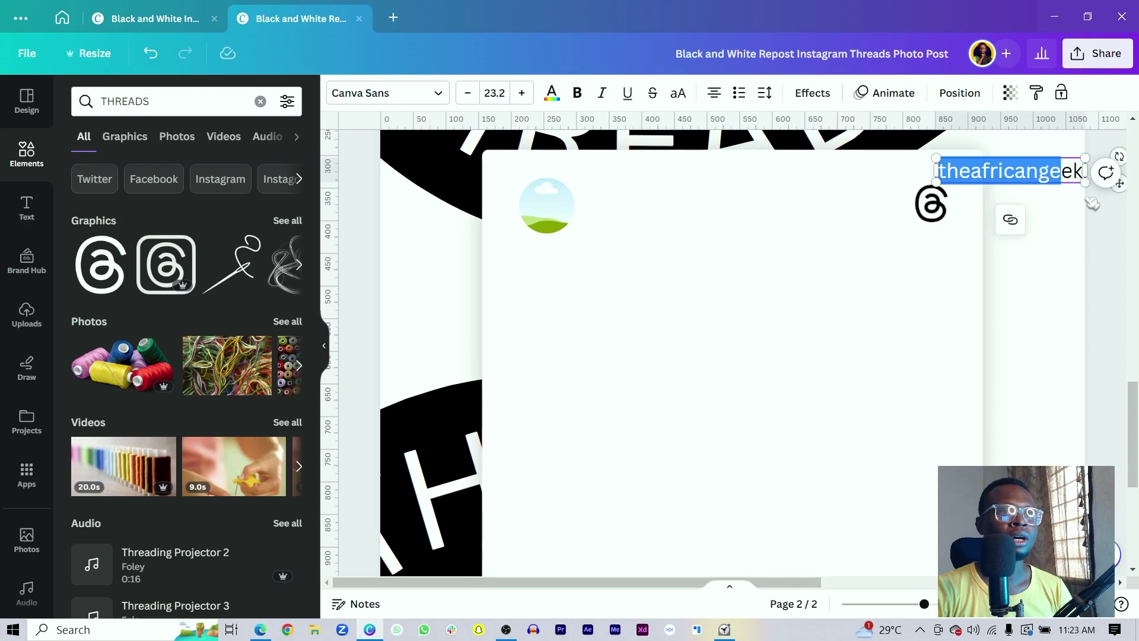
pyautogui.moveTo(1121, 186); pyautogui.dragTo(766, 232)
# Make the whole username bold and reduce its size to 17.2.
pyautogui.click(579, 93)
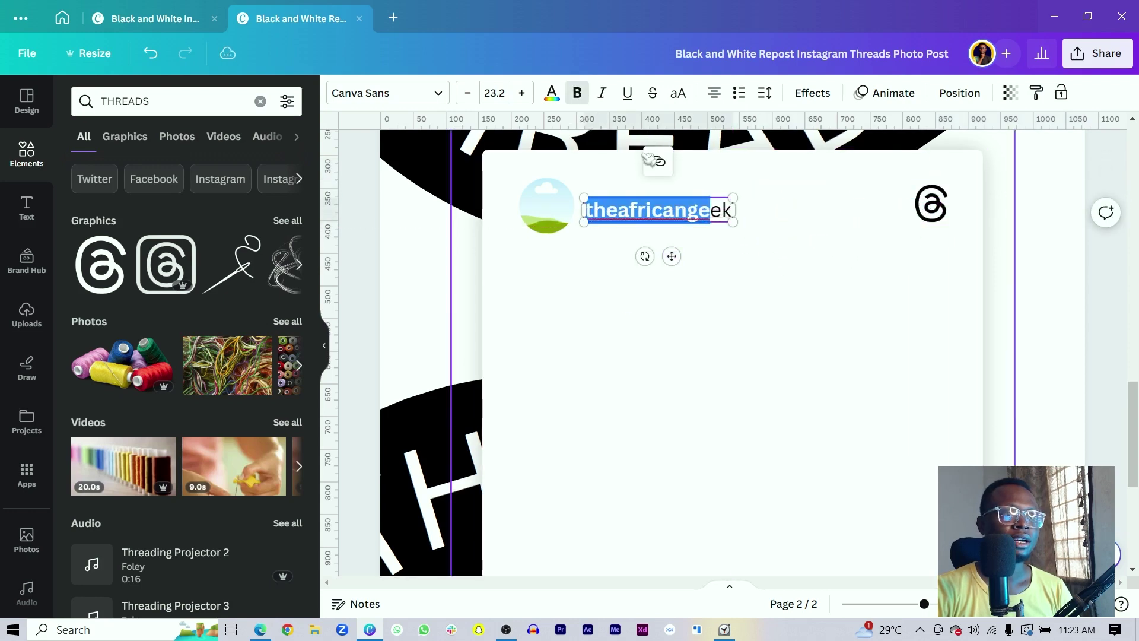
pyautogui.click(788, 250)
pyautogui.click(712, 212)
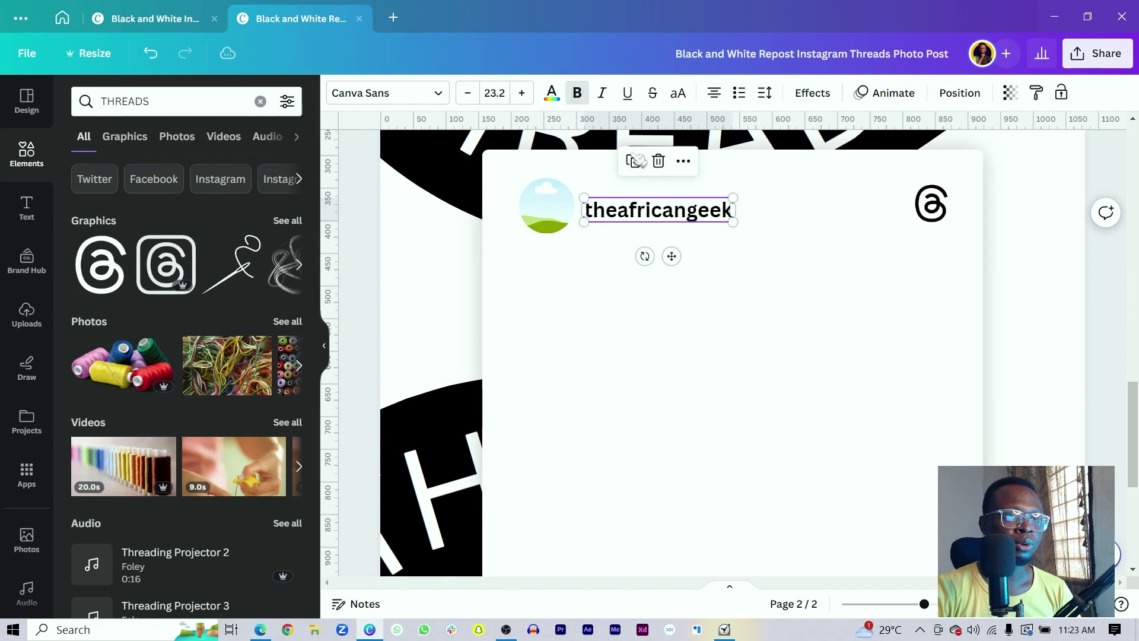
pyautogui.moveTo(734, 223); pyautogui.dragTo(693, 218)
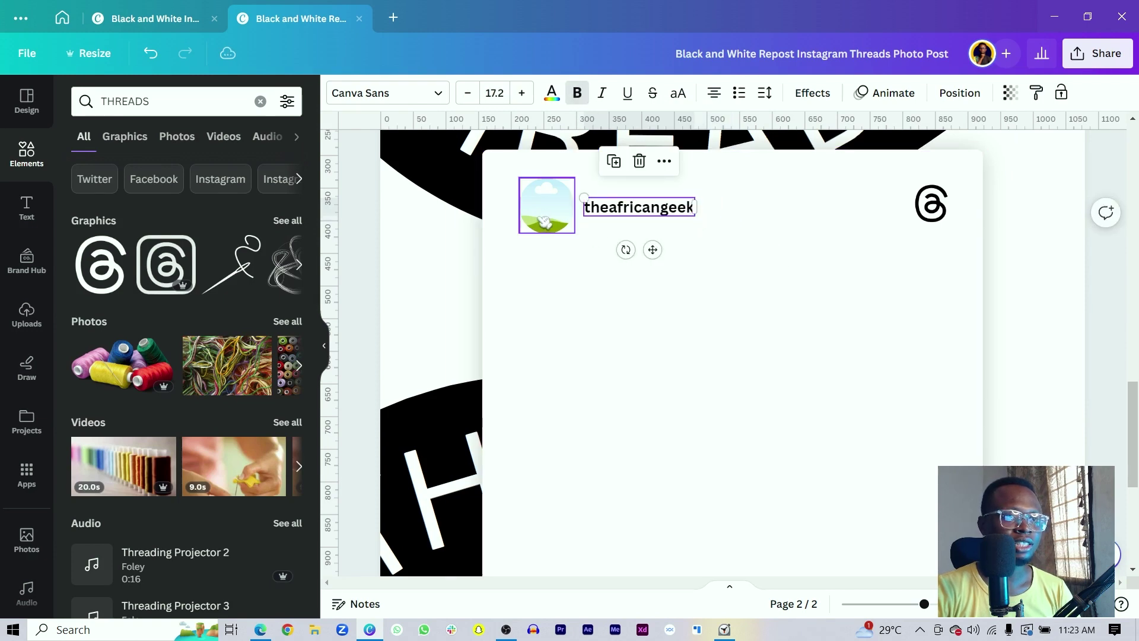
# Shrink the circular frame to about 63 px wide, then slightly enlarge the username and reduce the Threads logo to line up with it.
pyautogui.click(545, 222)
pyautogui.moveTo(577, 232); pyautogui.dragTo(527, 203)
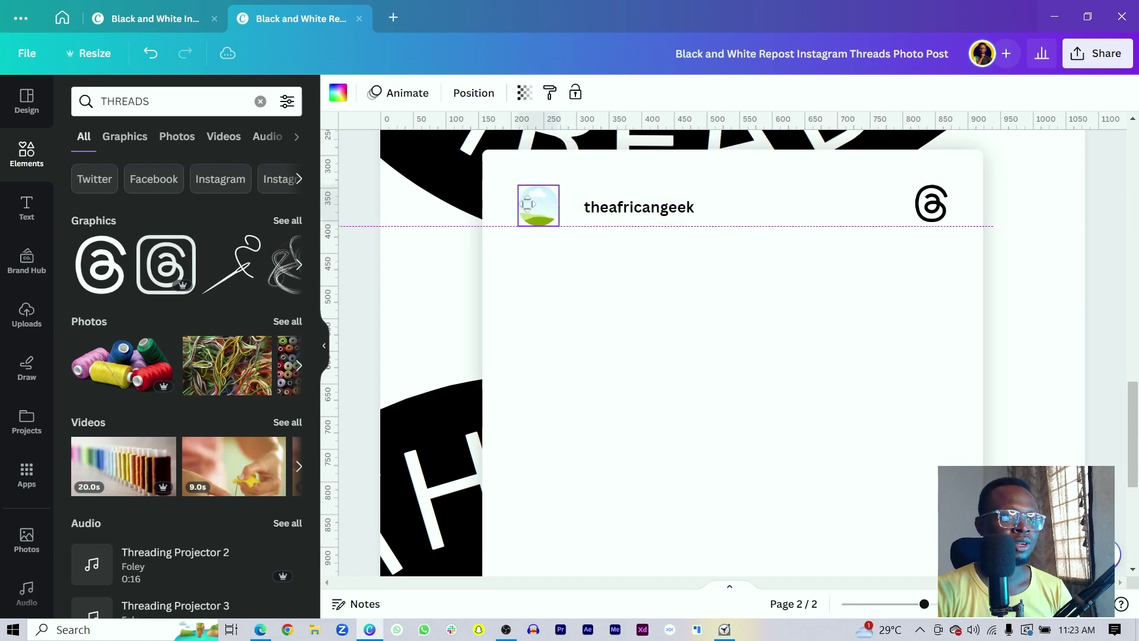
pyautogui.click(641, 207)
pyautogui.moveTo(684, 193); pyautogui.dragTo(724, 207)
pyautogui.moveTo(944, 217)
pyautogui.mouseDown()
pyautogui.moveTo(924, 224)
pyautogui.moveTo(930, 213)
pyautogui.mouseUp()
# Search the photo library for "african guy".
pyautogui.click(36, 543)
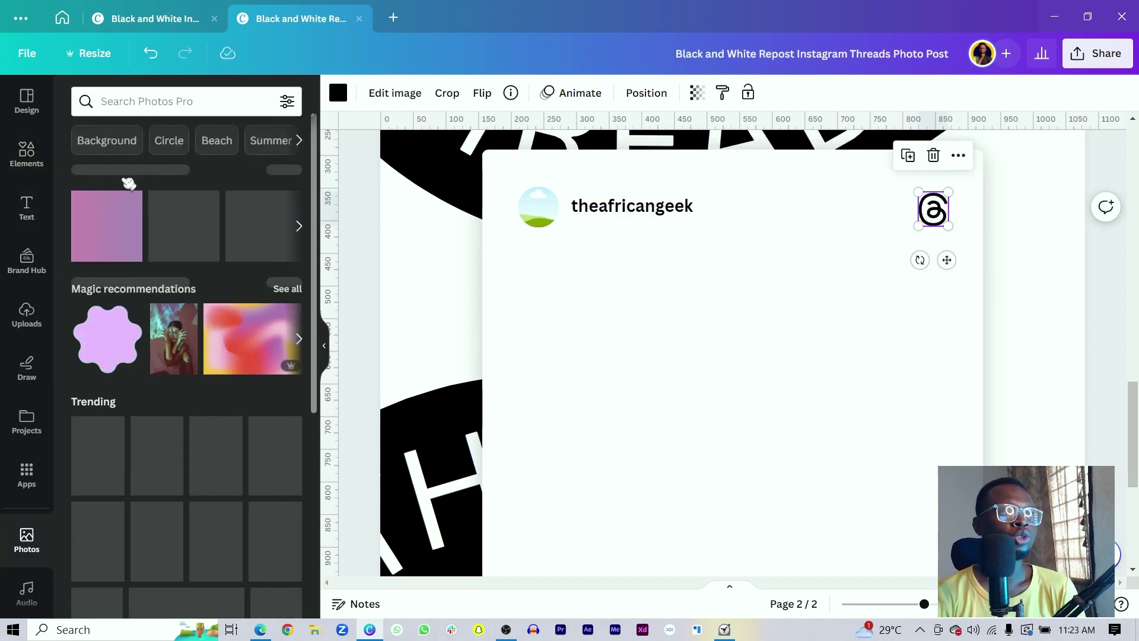
pyautogui.scroll(-5, 172, 402)
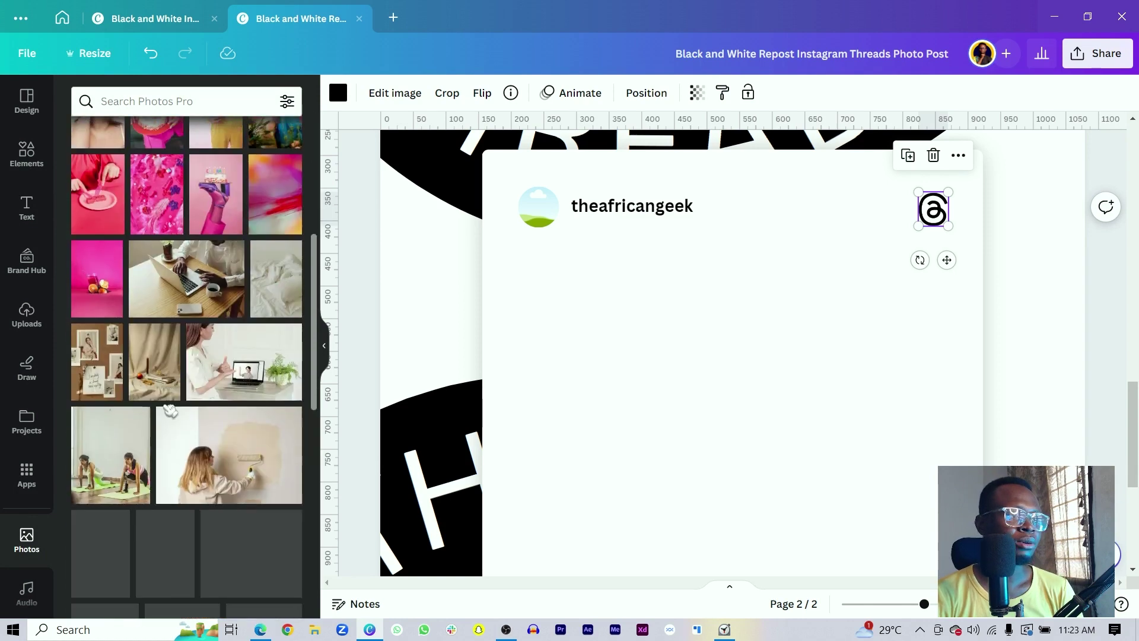
pyautogui.click(181, 101)
pyautogui.write('afr')
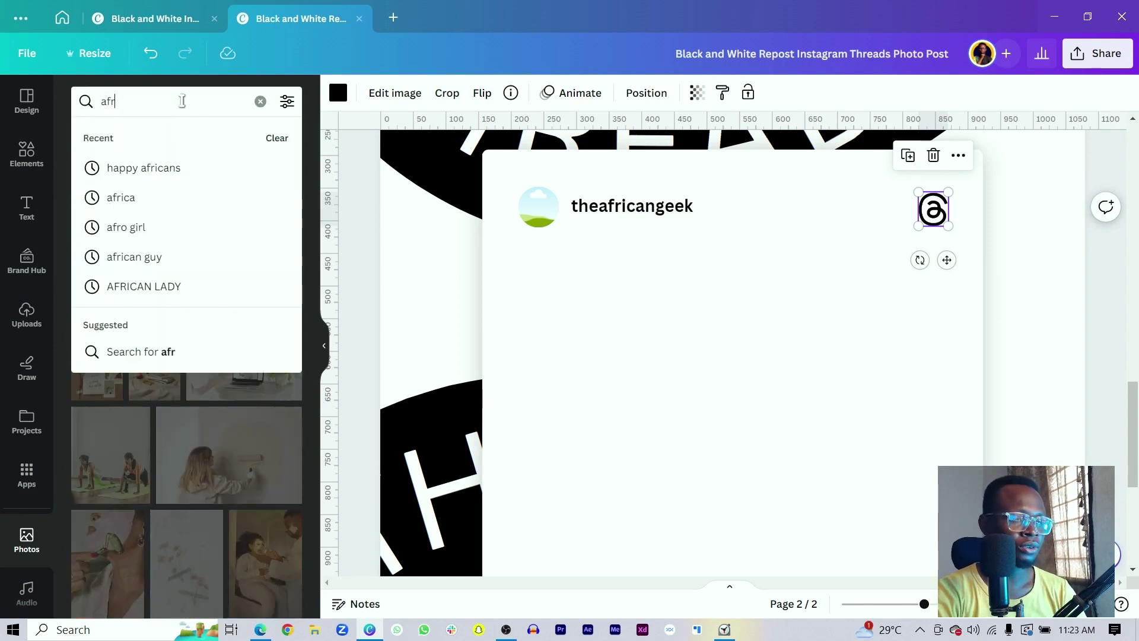
pyautogui.write('ican guy')
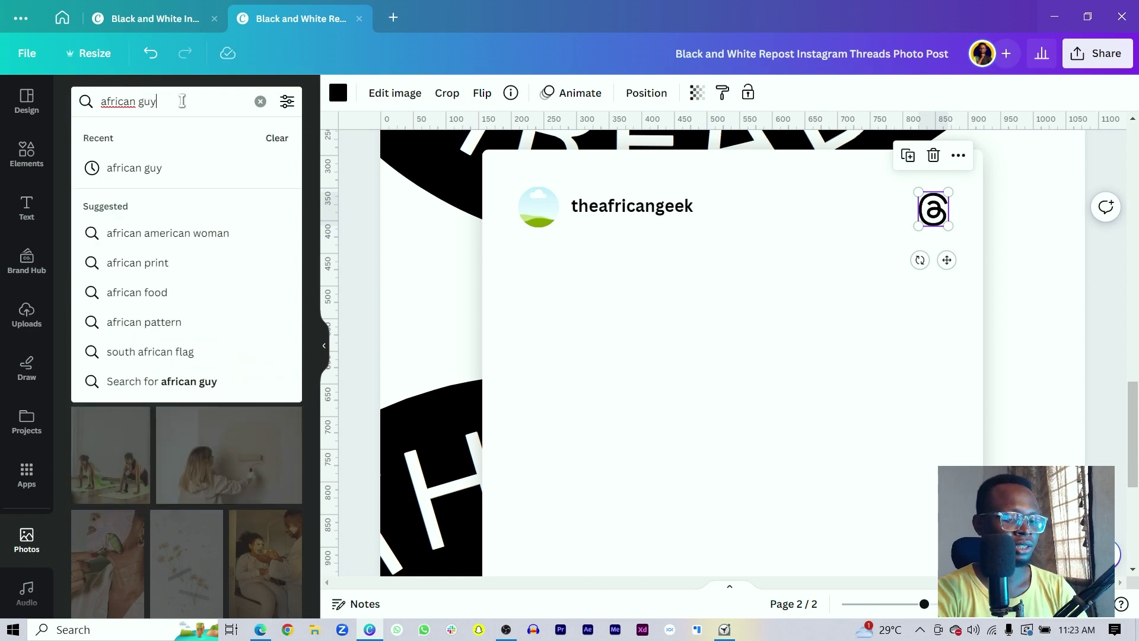
pyautogui.press('Return')
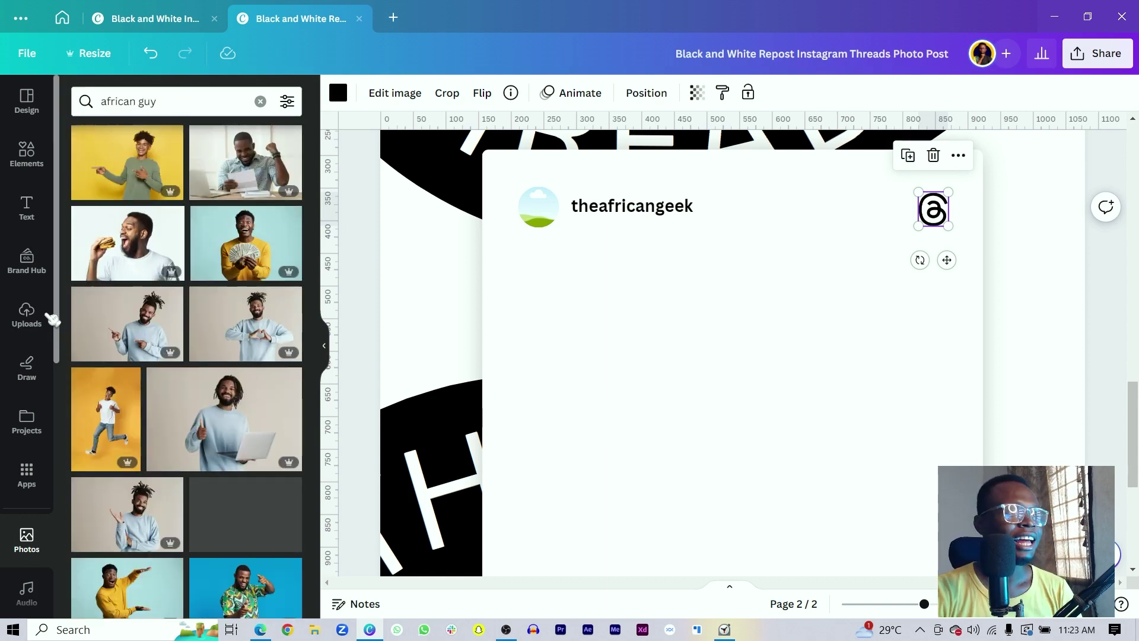
# Fill the circular frame with the photo of the man in yellow holding banknotes and crop it around him.
pyautogui.moveTo(246, 244); pyautogui.dragTo(618, 260)
pyautogui.doubleClick(540, 209)
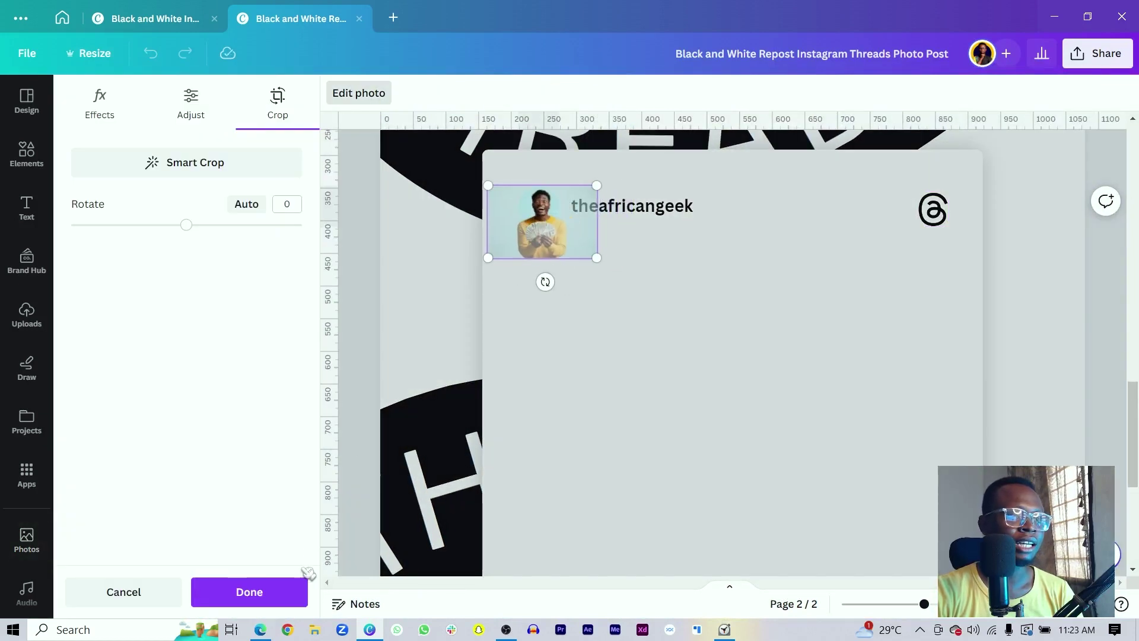
pyautogui.click(301, 588)
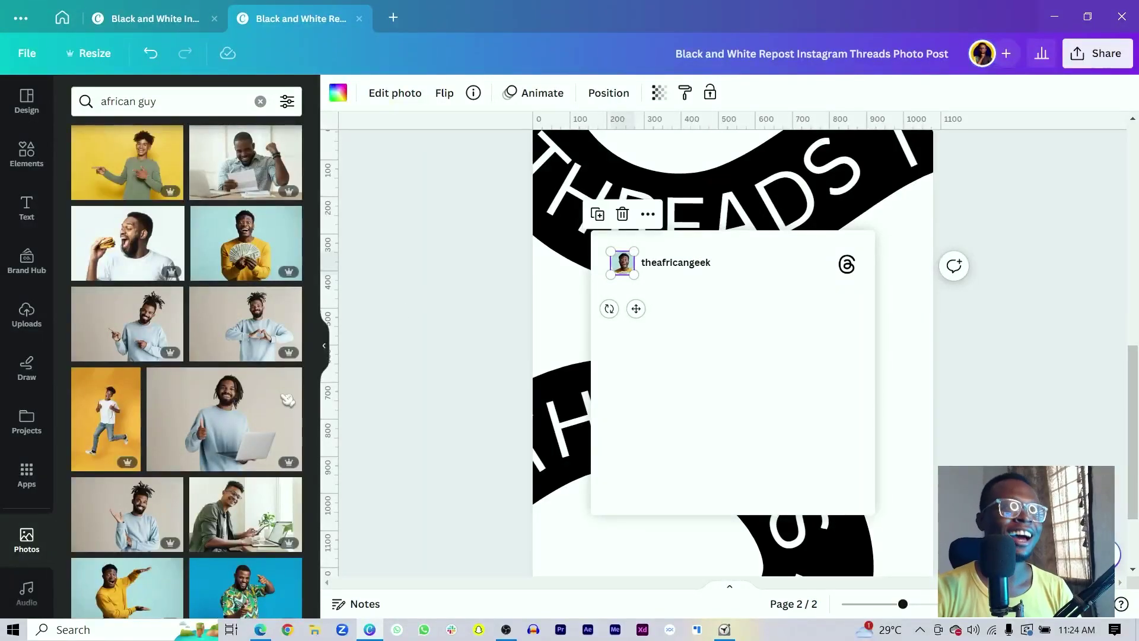
# Add a line rotated to 90°, place it below the profile photo and lengthen it to about 454 px.
pyautogui.moveTo(288, 401); pyautogui.dragTo(758, 429)
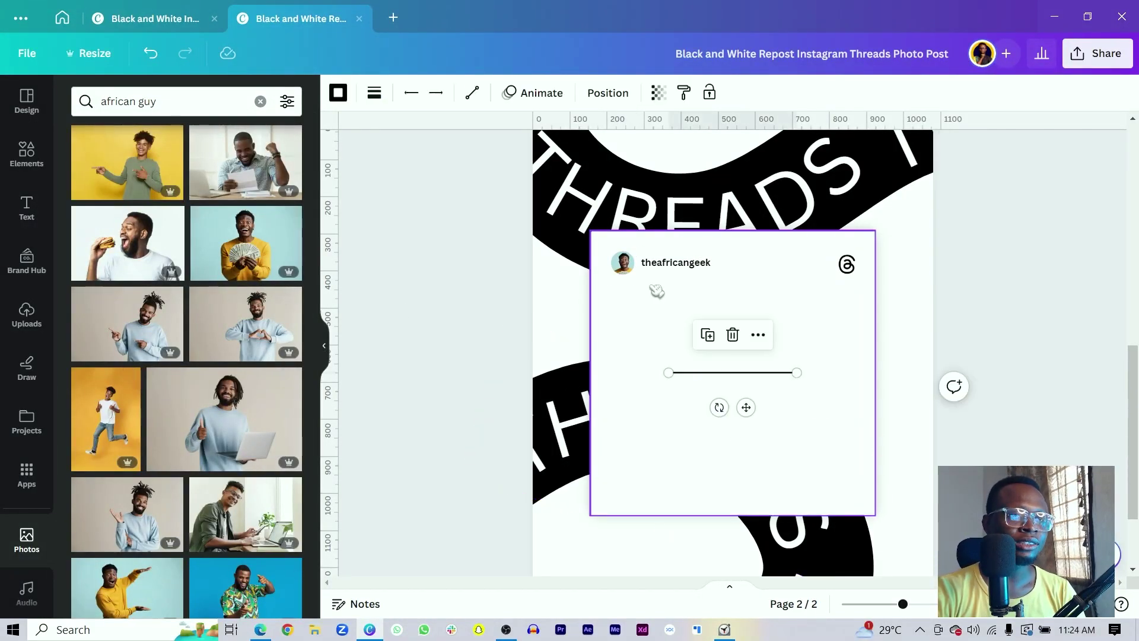
pyautogui.click(606, 95)
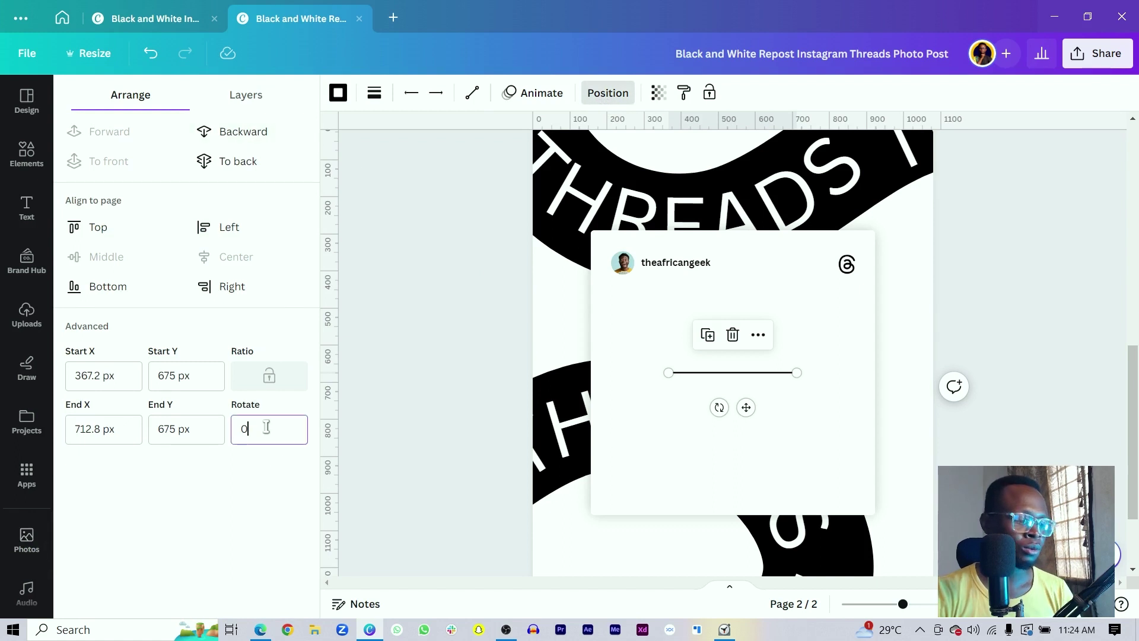
pyautogui.press('Return')
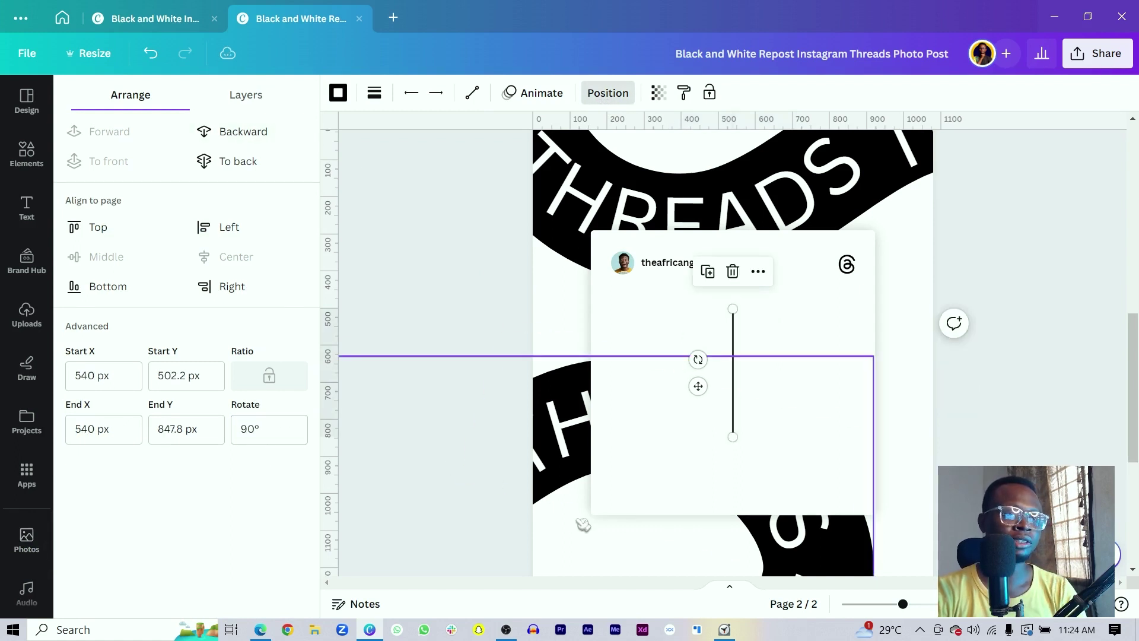
pyautogui.moveTo(699, 386); pyautogui.dragTo(582, 364)
pyautogui.moveTo(623, 429); pyautogui.dragTo(623, 460)
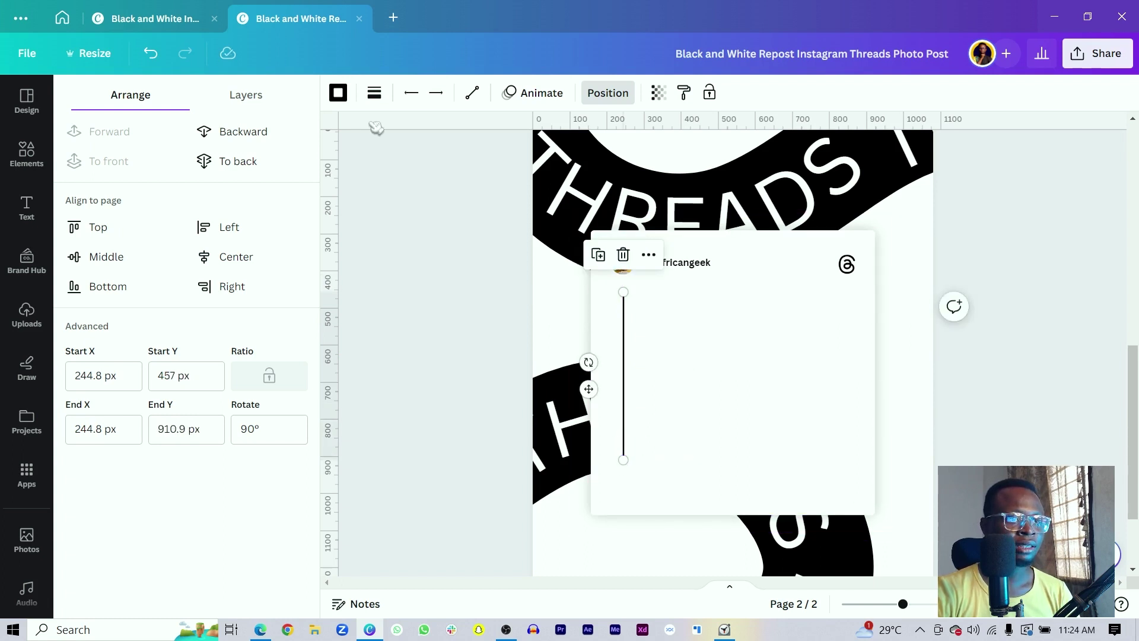
# Recolor the vertical line to gray #a6a6a6.
pyautogui.click(338, 95)
pyautogui.click(166, 182)
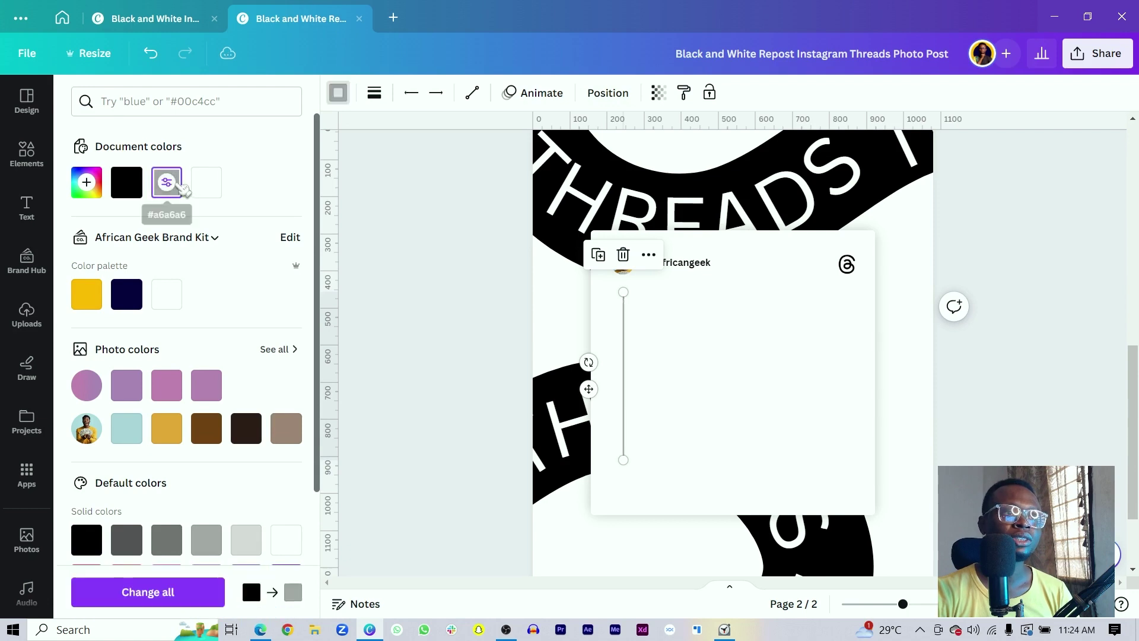
pyautogui.click(478, 300)
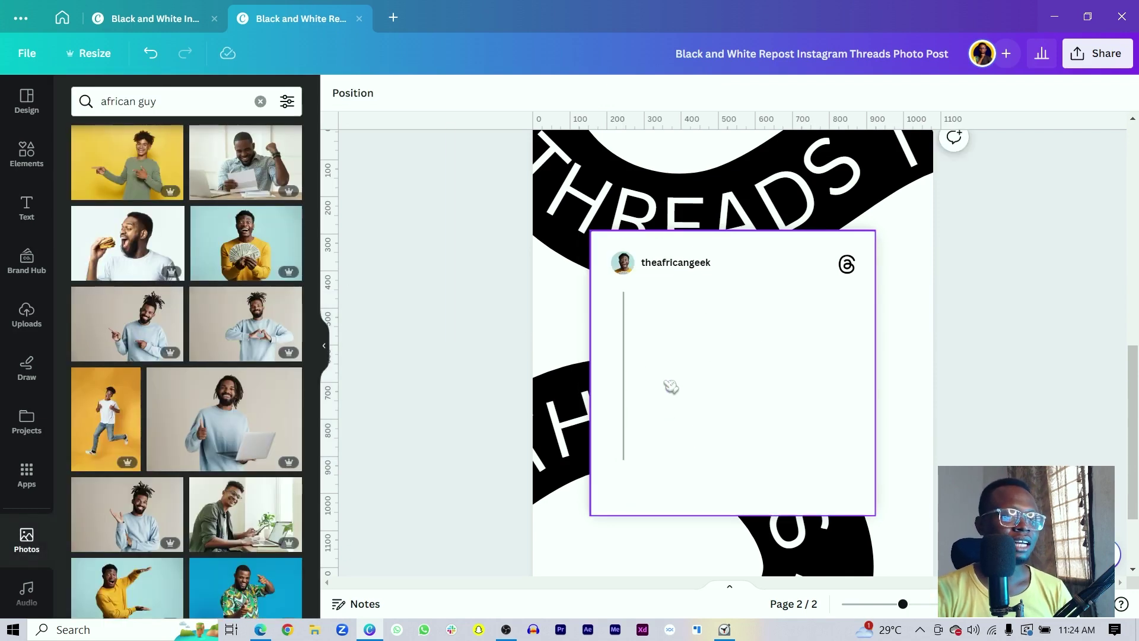
# Copy page 1's "Oh happy day! Oh happy day!" text onto page 2's card, extend it with the remaining lyric lines and place it beside the gray line.
pyautogui.scroll(5, 671, 386)
pyautogui.click(701, 369)
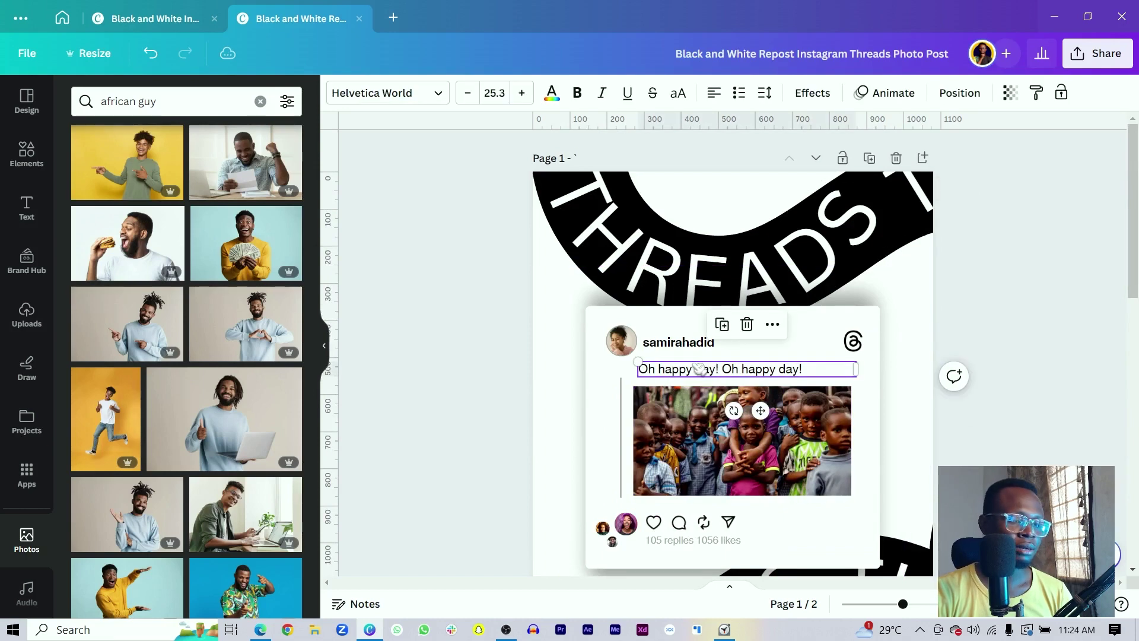
pyautogui.scroll(-5, 700, 369)
pyautogui.click(710, 317)
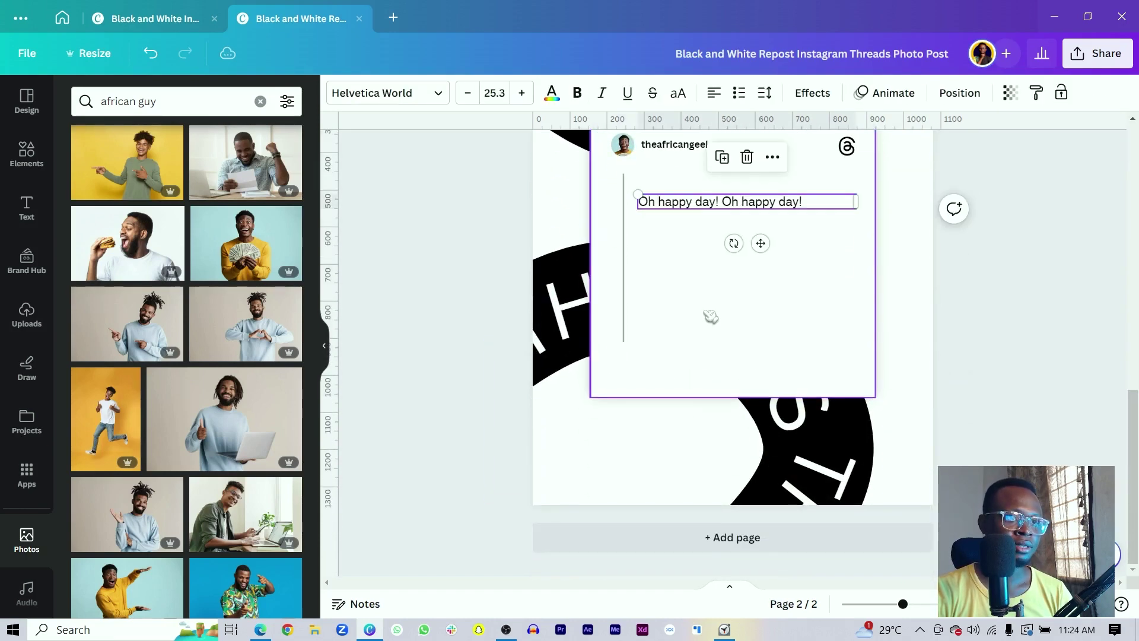
pyautogui.moveTo(685, 207); pyautogui.dragTo(671, 187)
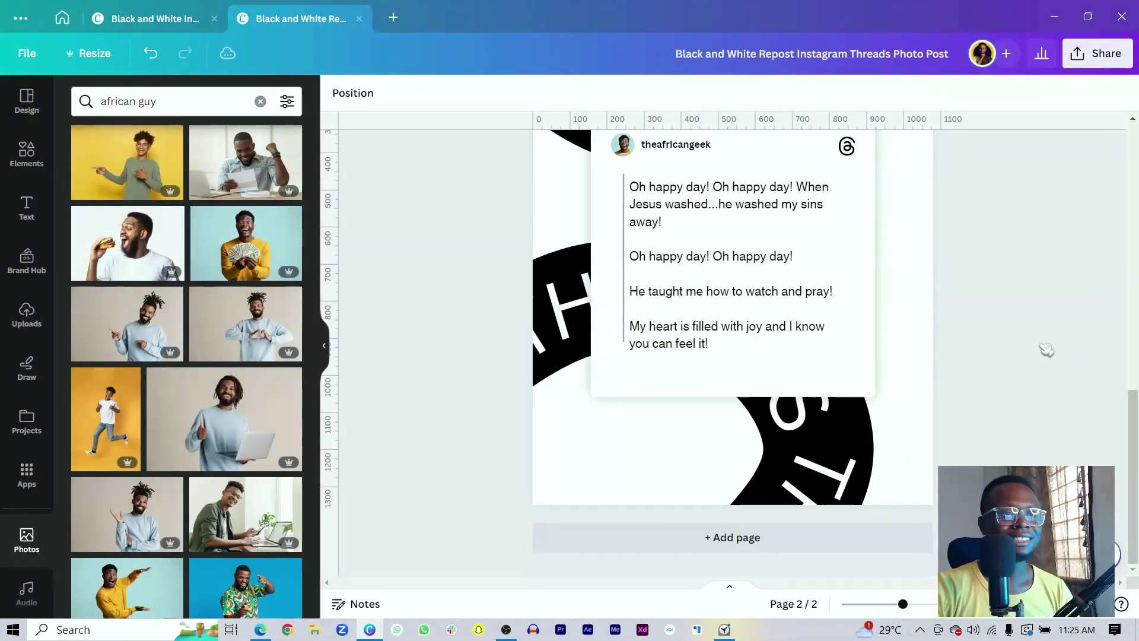
pyautogui.moveTo(707, 281); pyautogui.dragTo(708, 269)
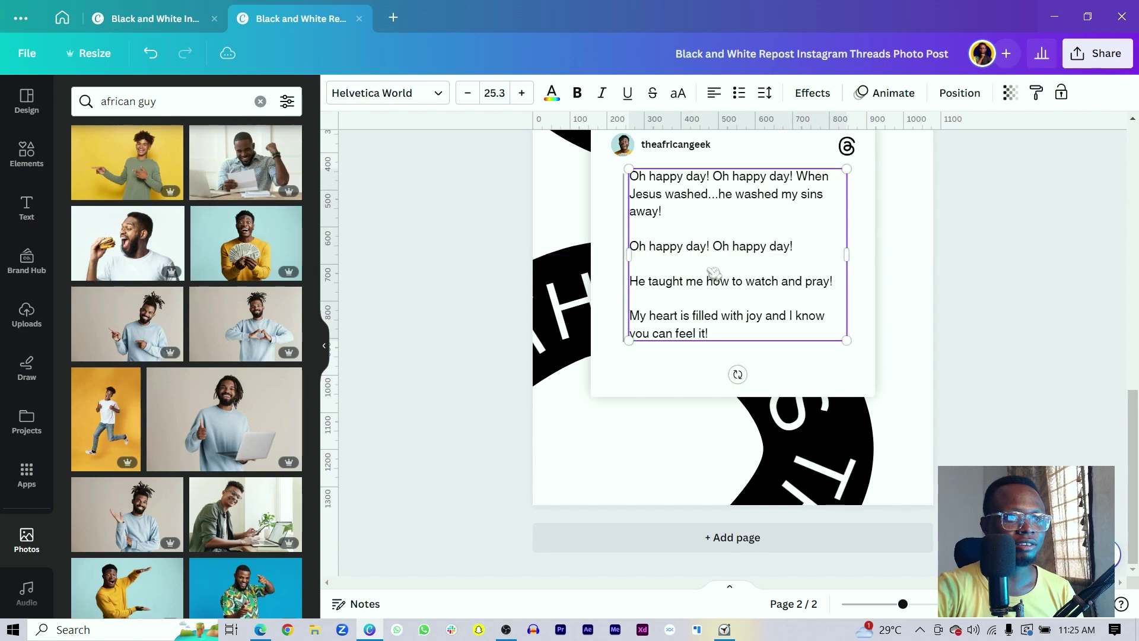
pyautogui.click(1040, 332)
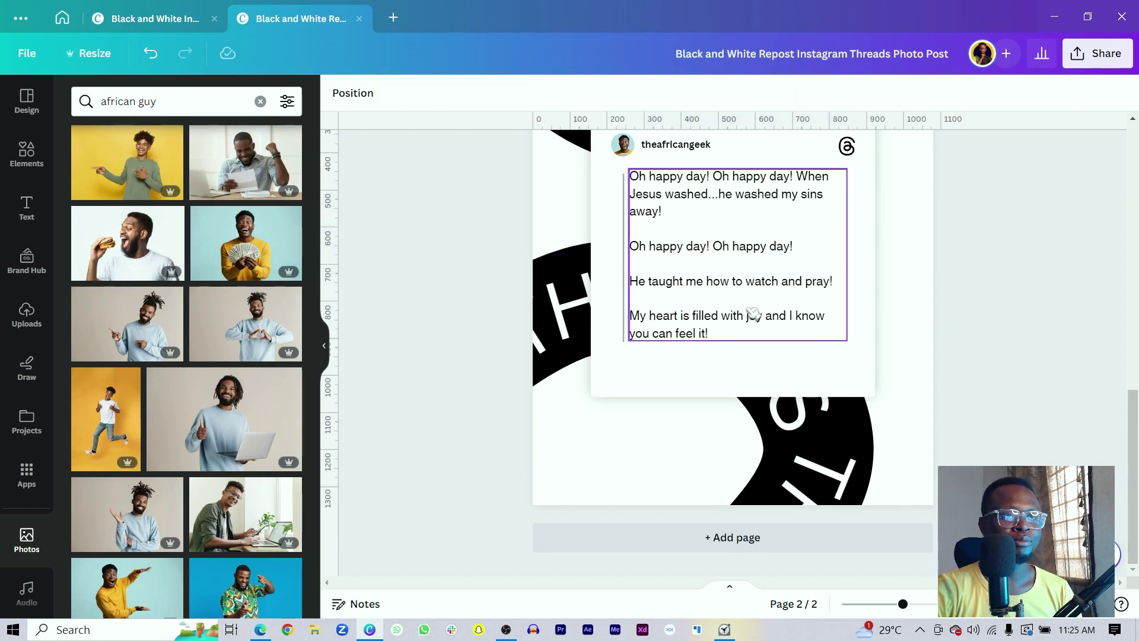
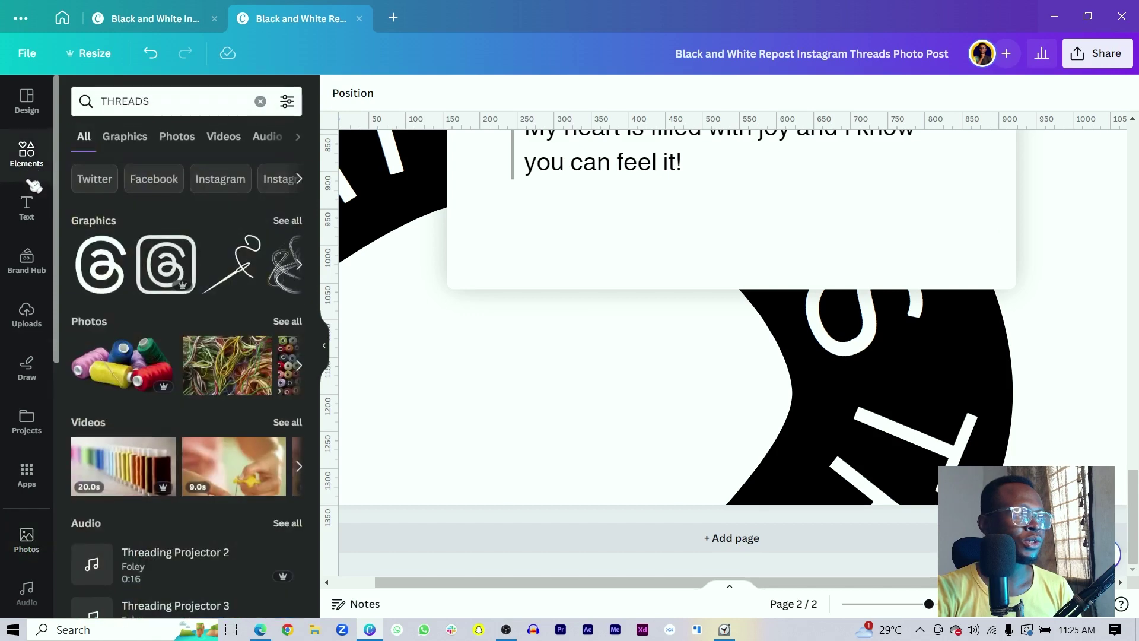
# Insert a circular frame, shrink it and arrange a cluster of three small circular frames below the gray line.
pyautogui.scroll(-1, 111, 393)
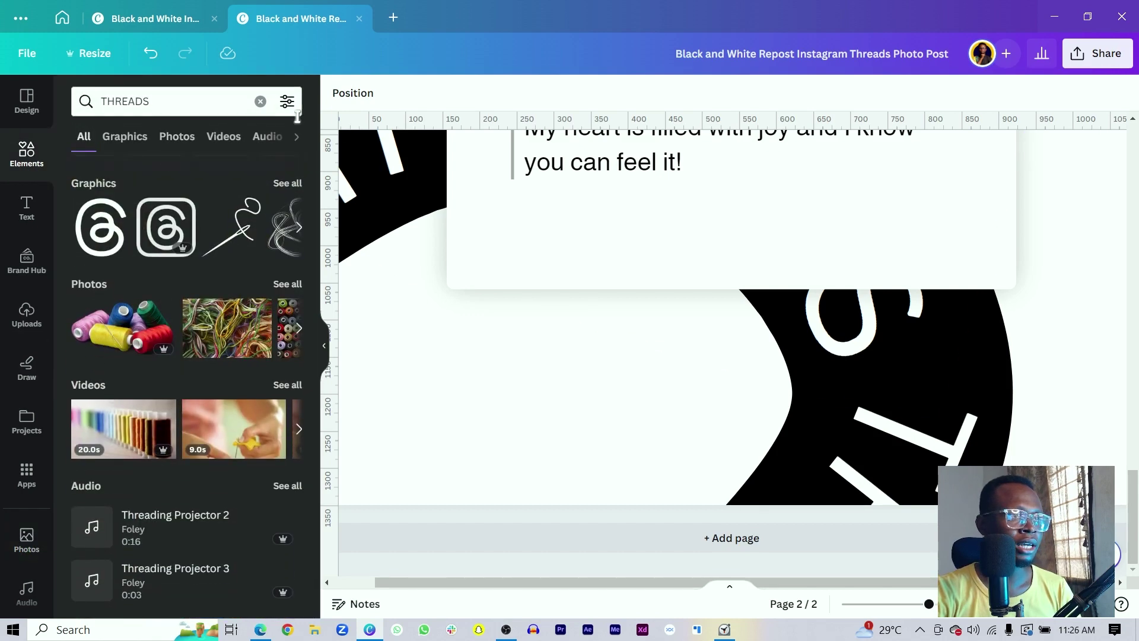
pyautogui.click(260, 100)
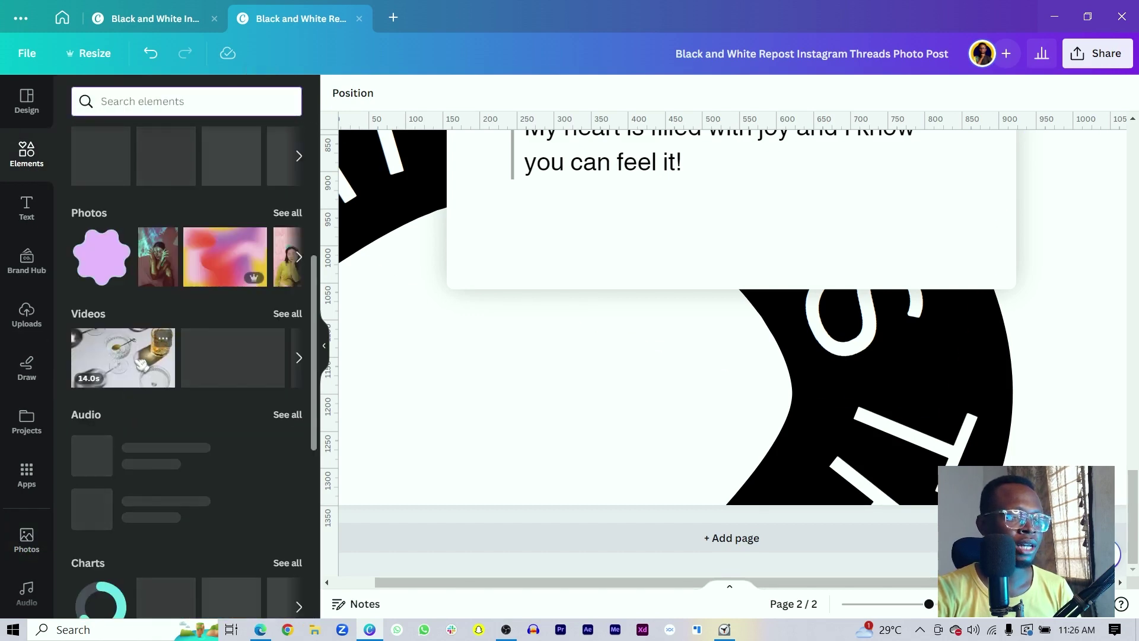
pyautogui.click(166, 228)
pyautogui.scroll(3, 559, 341)
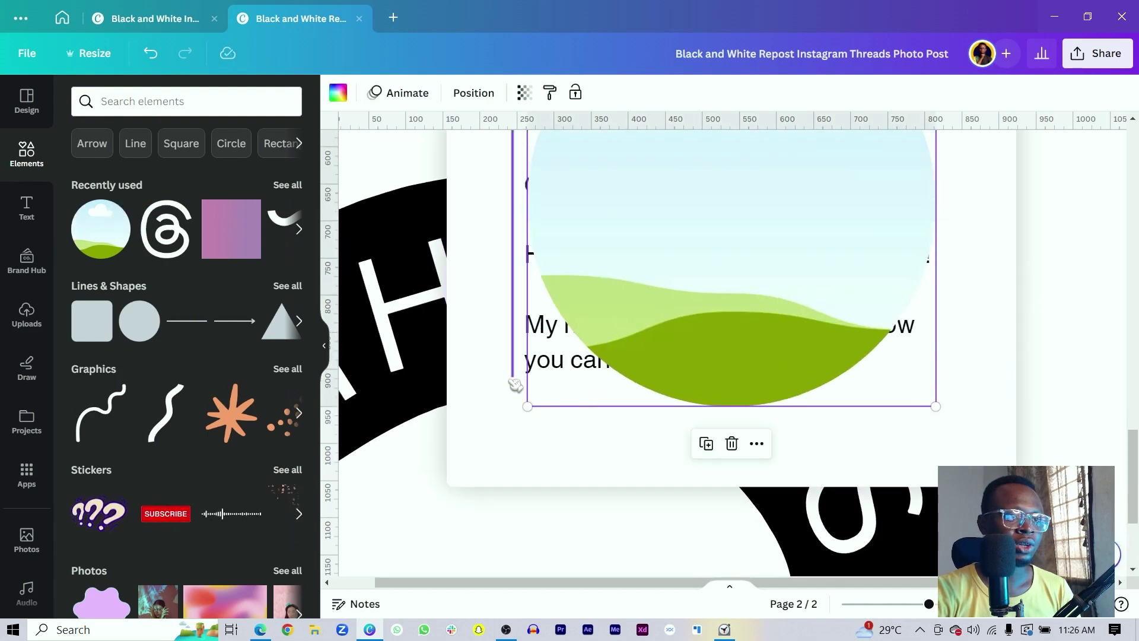
pyautogui.moveTo(526, 407); pyautogui.dragTo(764, 286)
pyautogui.moveTo(731, 205); pyautogui.dragTo(544, 500)
pyautogui.click(410, 475)
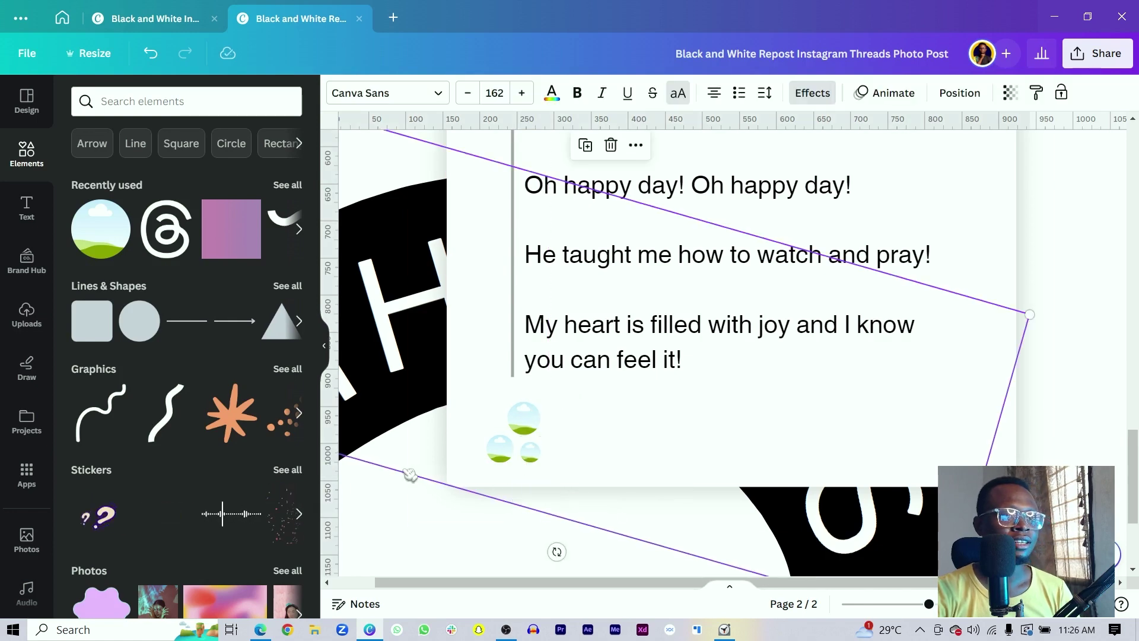
# Duplicate the lyrics text, replace the copy with "1,458 likes" and place it beside the cluster of small circular frames.
pyautogui.moveTo(684, 350); pyautogui.dragTo(727, 449)
pyautogui.doubleClick(727, 450)
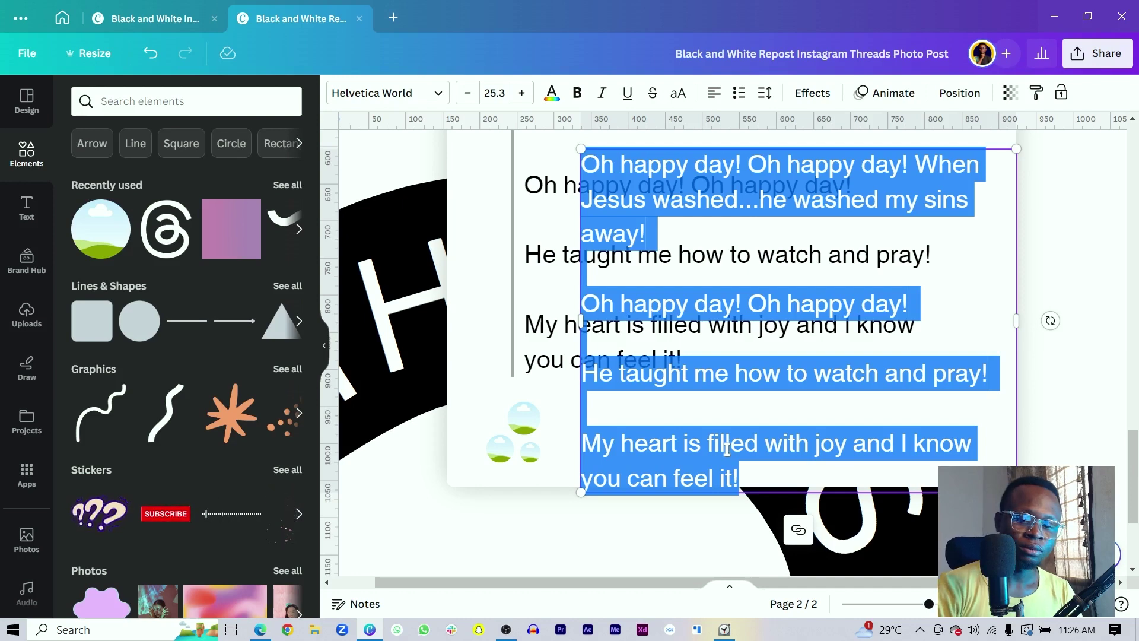
pyautogui.write('1,458 likes')
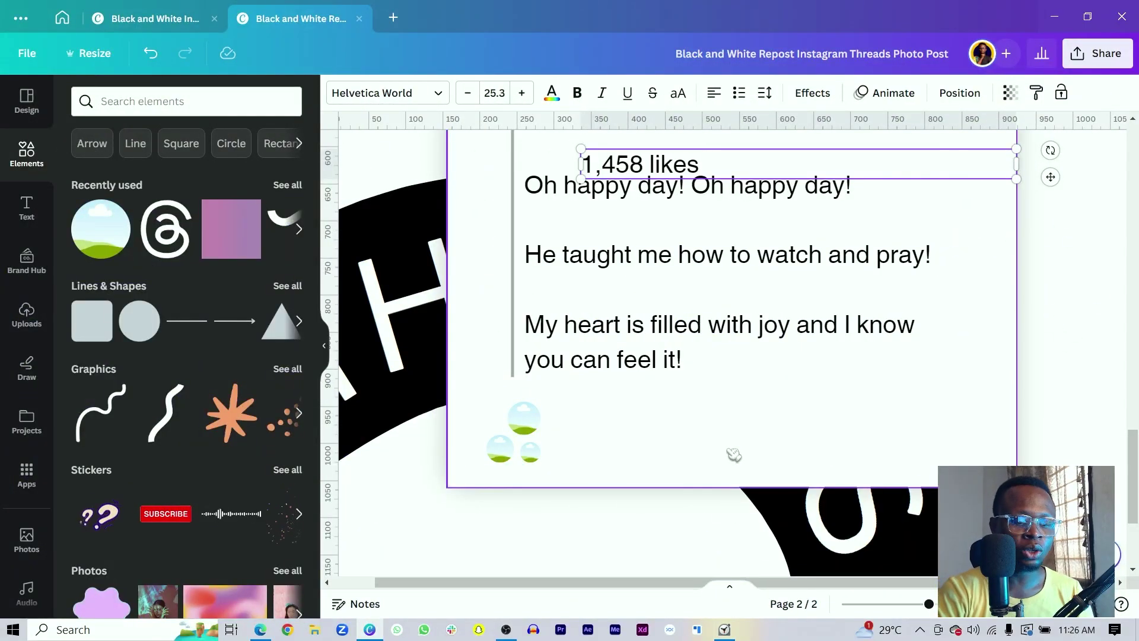
pyautogui.click(1002, 173)
pyautogui.moveTo(1050, 176); pyautogui.dragTo(1026, 450)
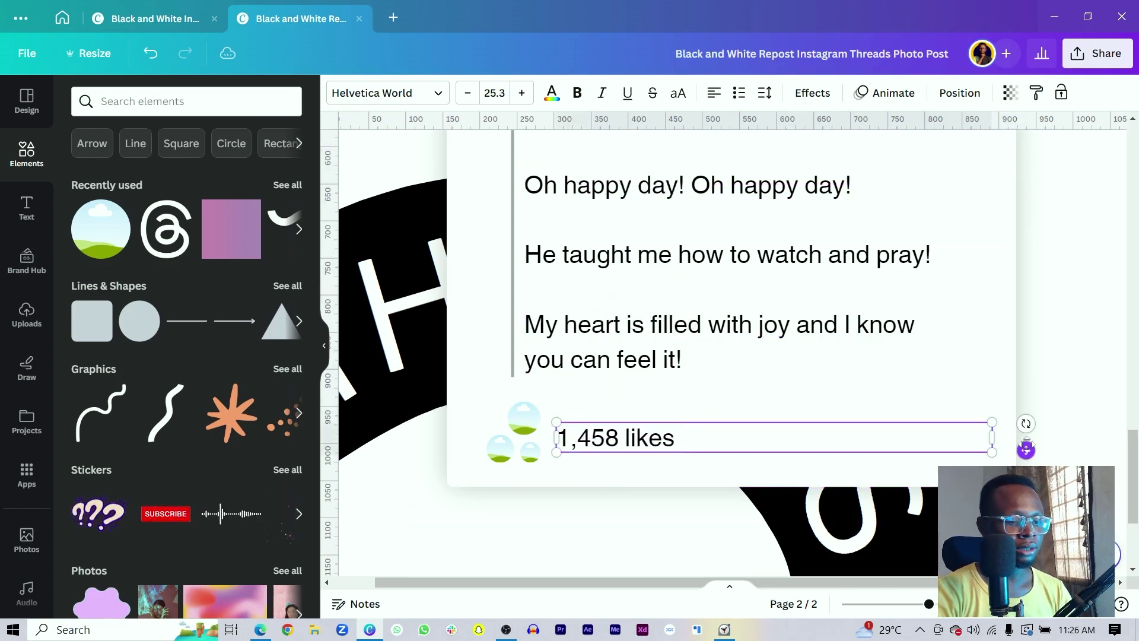
# Extend the likes text to "1,458 likes 125 replies" and recolor it with the document's gray.
pyautogui.write('125 replies')
pyautogui.hotkey('ctrl', 'a')
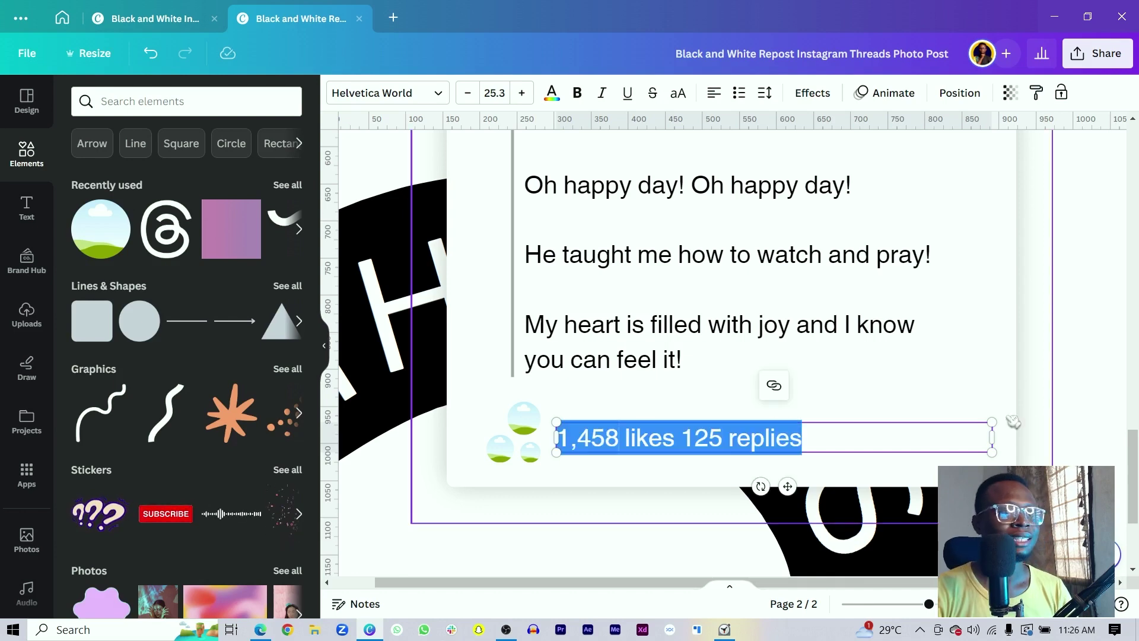
pyautogui.click(551, 93)
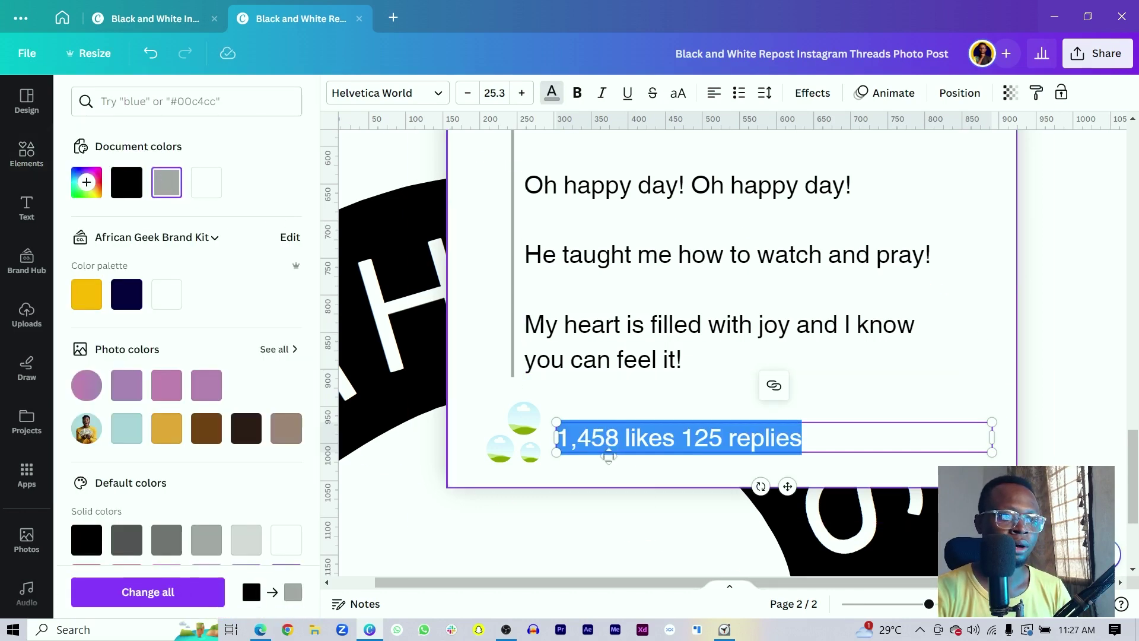
# Shrink the gray likes and replies text to size 17.7 and place it beside the small circular frames.
pyautogui.moveTo(578, 428); pyautogui.dragTo(709, 437)
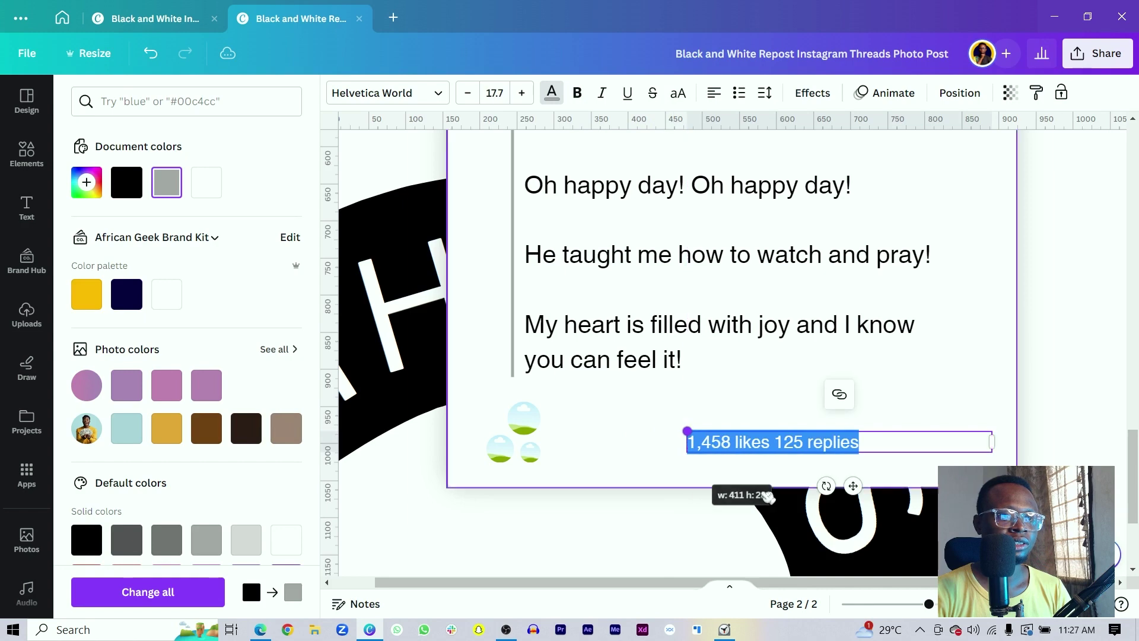
pyautogui.moveTo(853, 487); pyautogui.dragTo(723, 483)
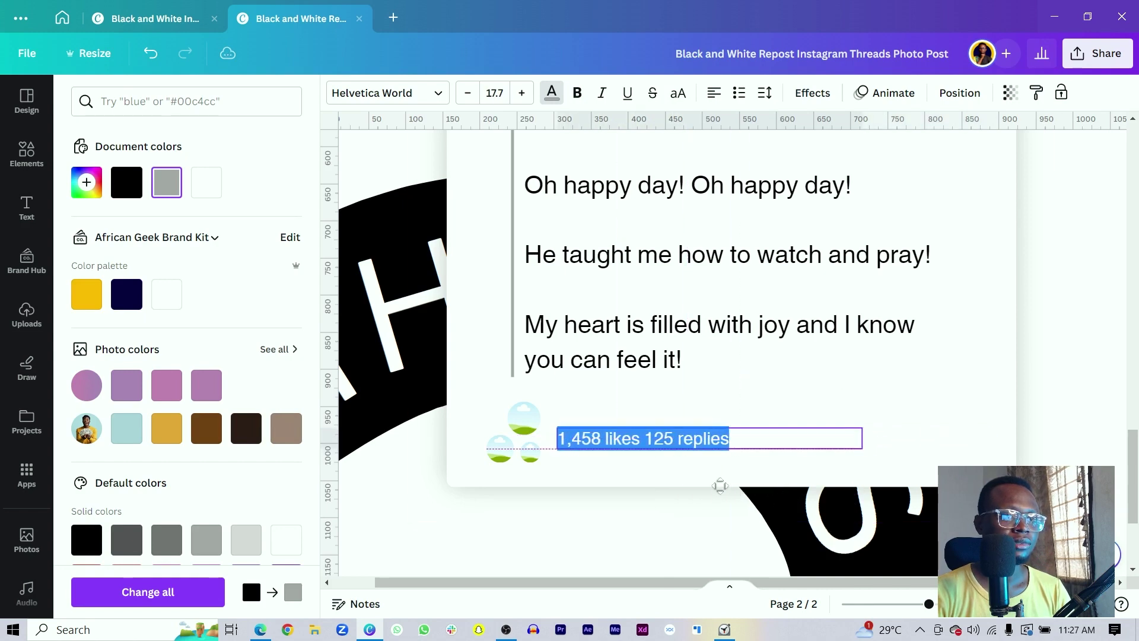
pyautogui.click(582, 466)
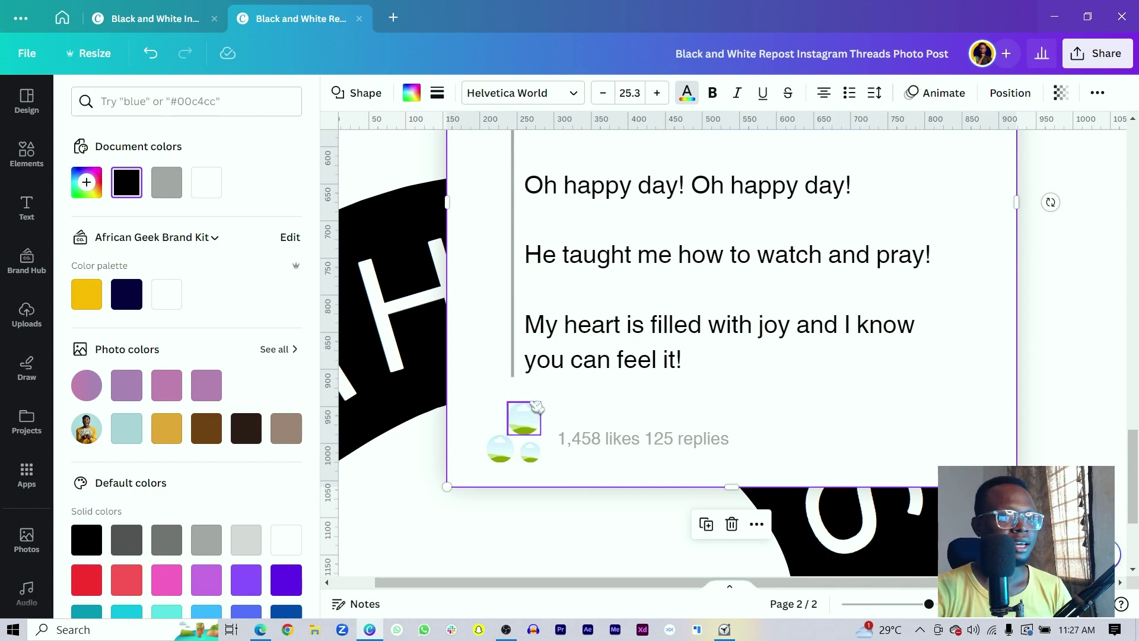
# Fill the three small circular frames with three different portrait photos from the "african guy" stock photo results.
pyautogui.click(26, 145)
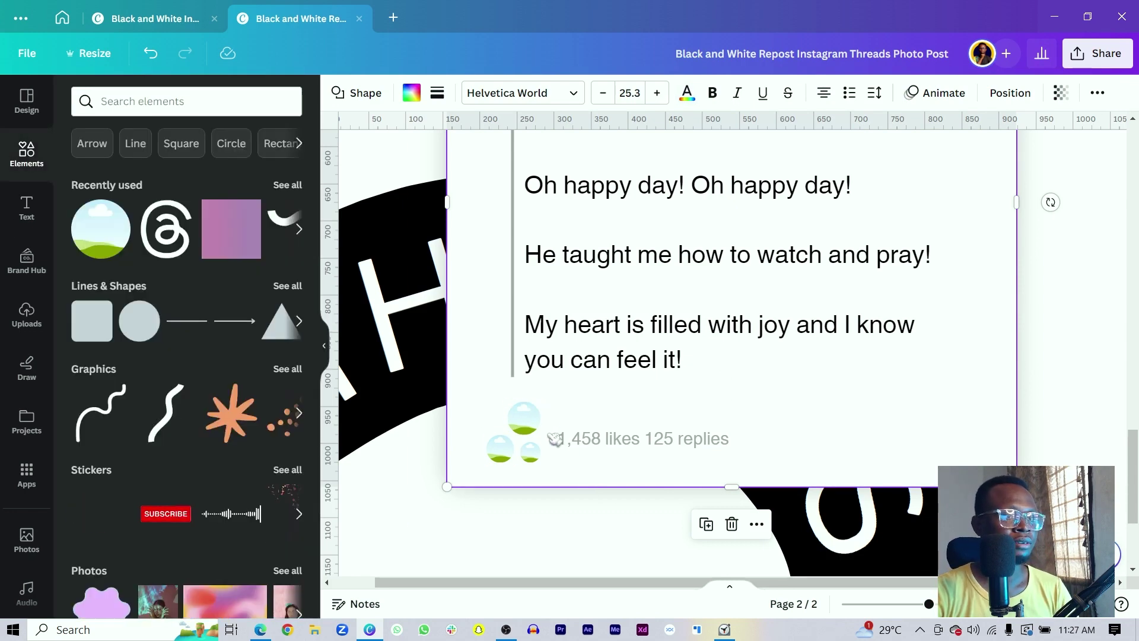
pyautogui.scroll(-6, 44, 394)
pyautogui.scroll(6, 29, 317)
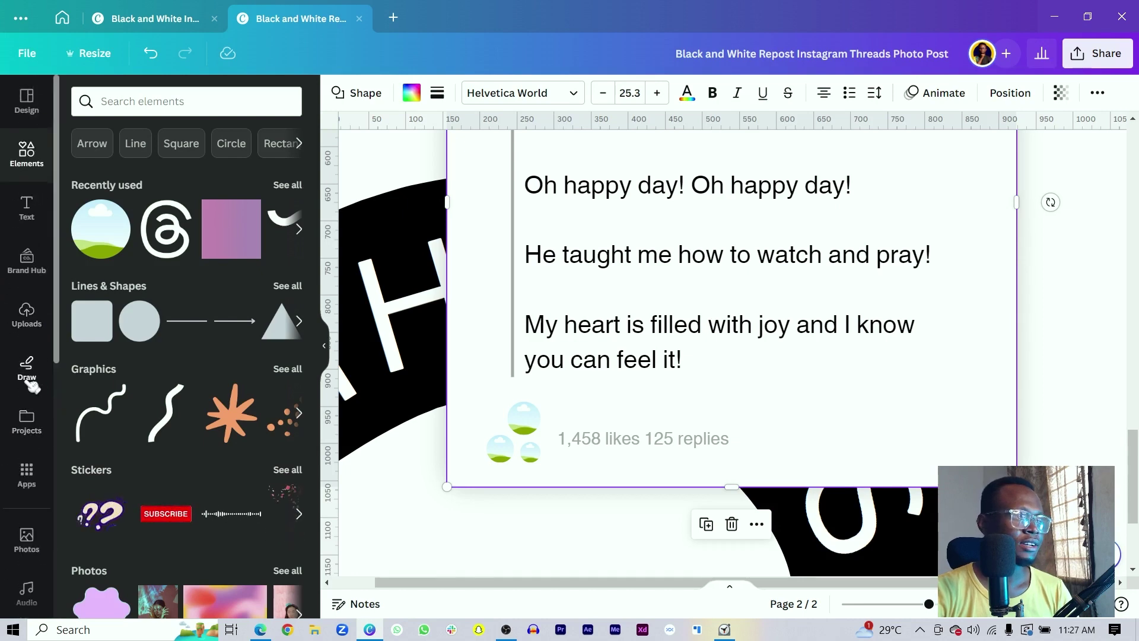
pyautogui.click(24, 537)
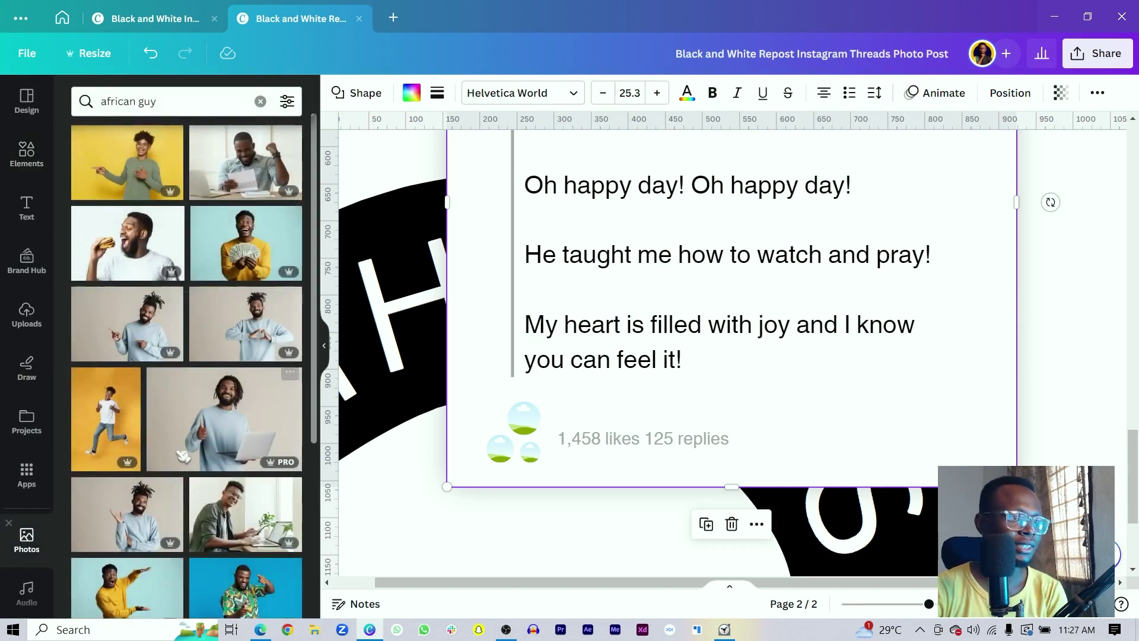
pyautogui.moveTo(233, 401); pyautogui.dragTo(524, 418)
pyautogui.scroll(-3, 187, 356)
pyautogui.moveTo(245, 326); pyautogui.dragTo(509, 455)
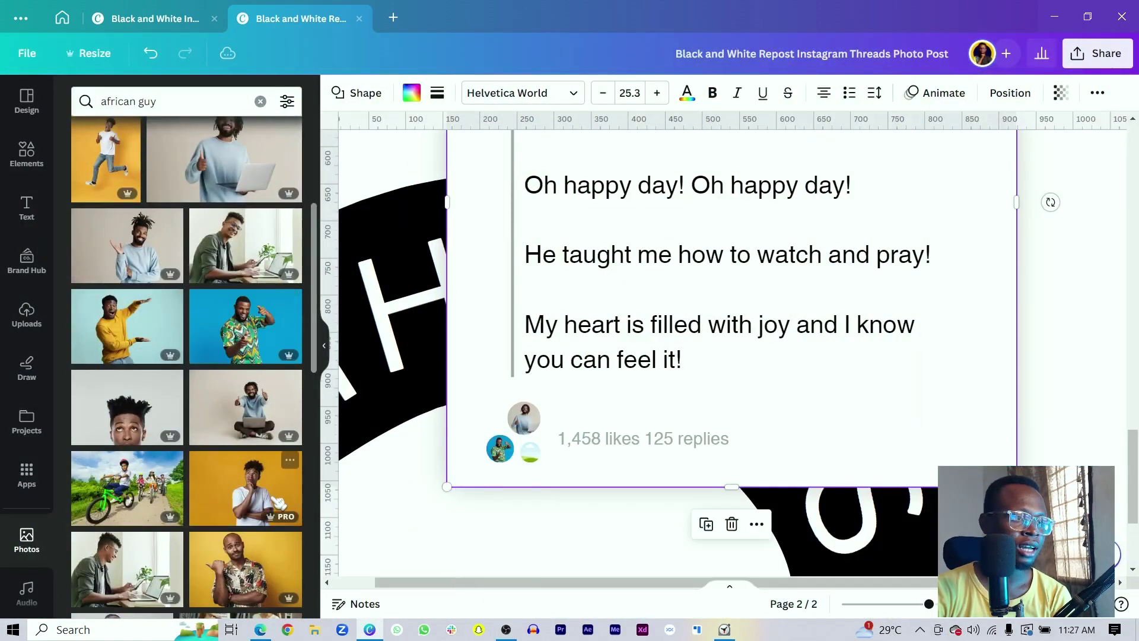
pyautogui.scroll(-5, 135, 339)
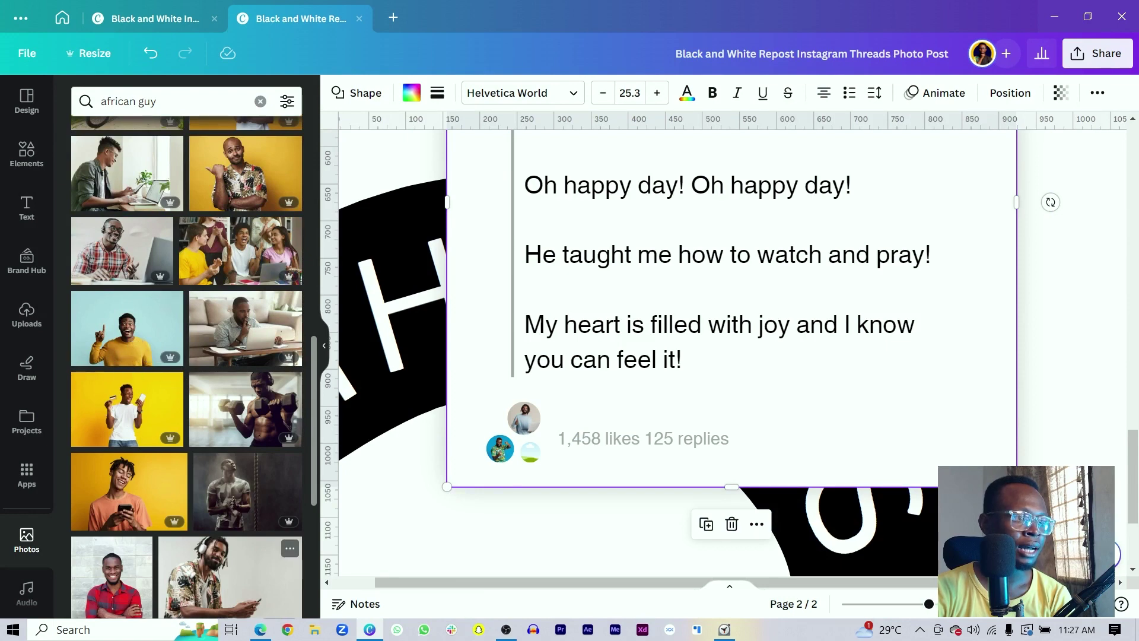
pyautogui.moveTo(125, 573); pyautogui.dragTo(531, 452)
# Move the likes and replies text slightly down and insert the uploaded strip of heart, comment, repost and share icons.
pyautogui.click(579, 445)
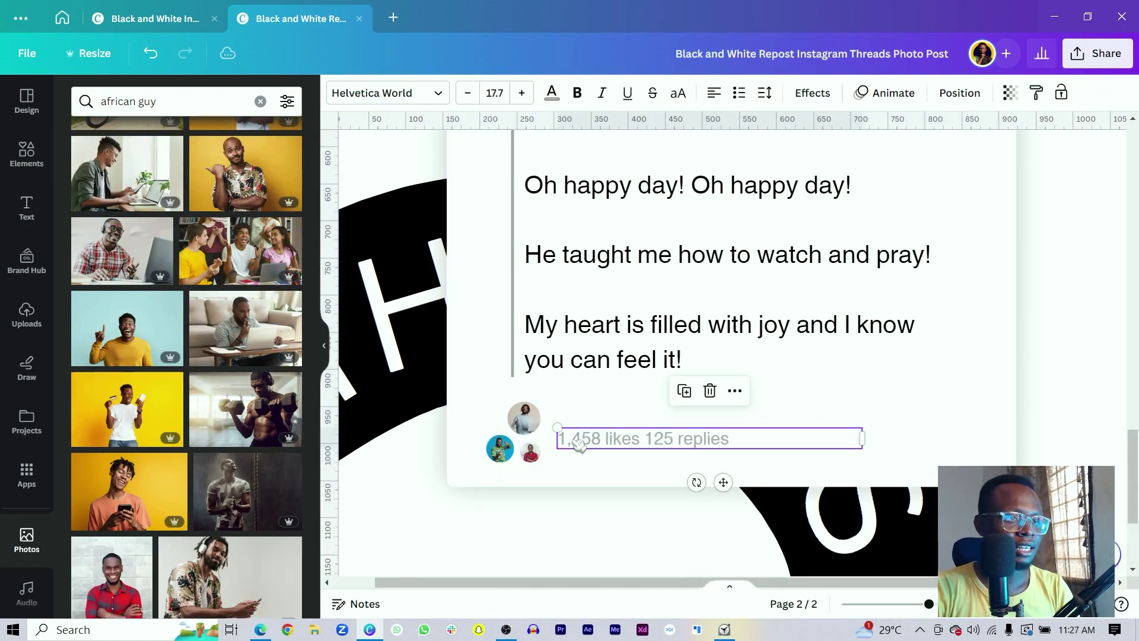
pyautogui.moveTo(578, 444); pyautogui.dragTo(575, 451)
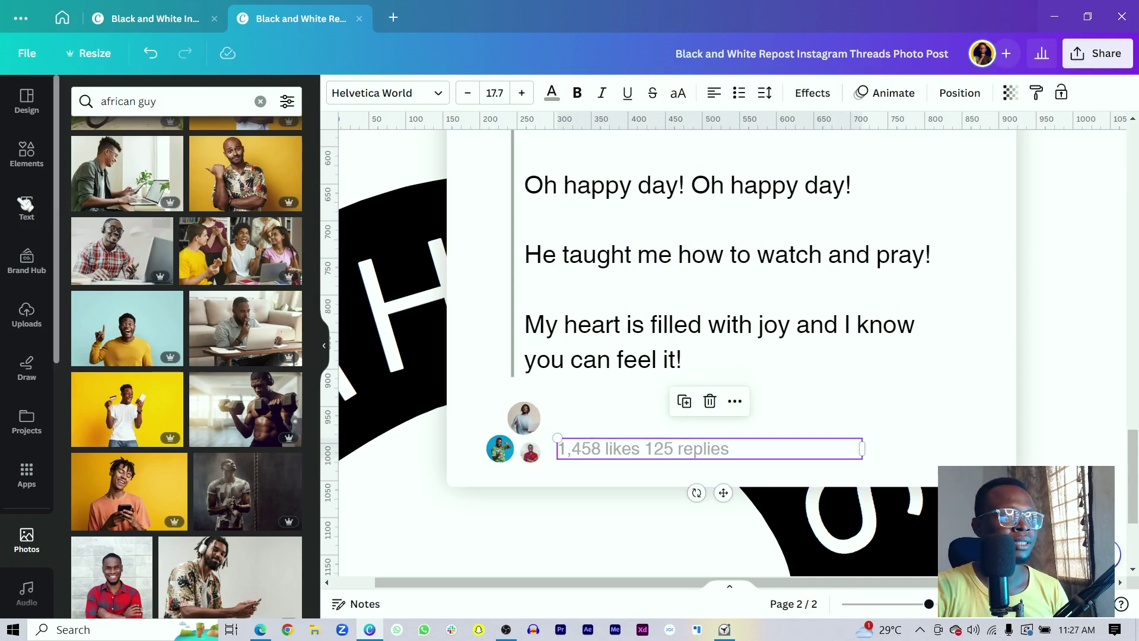
pyautogui.click(27, 155)
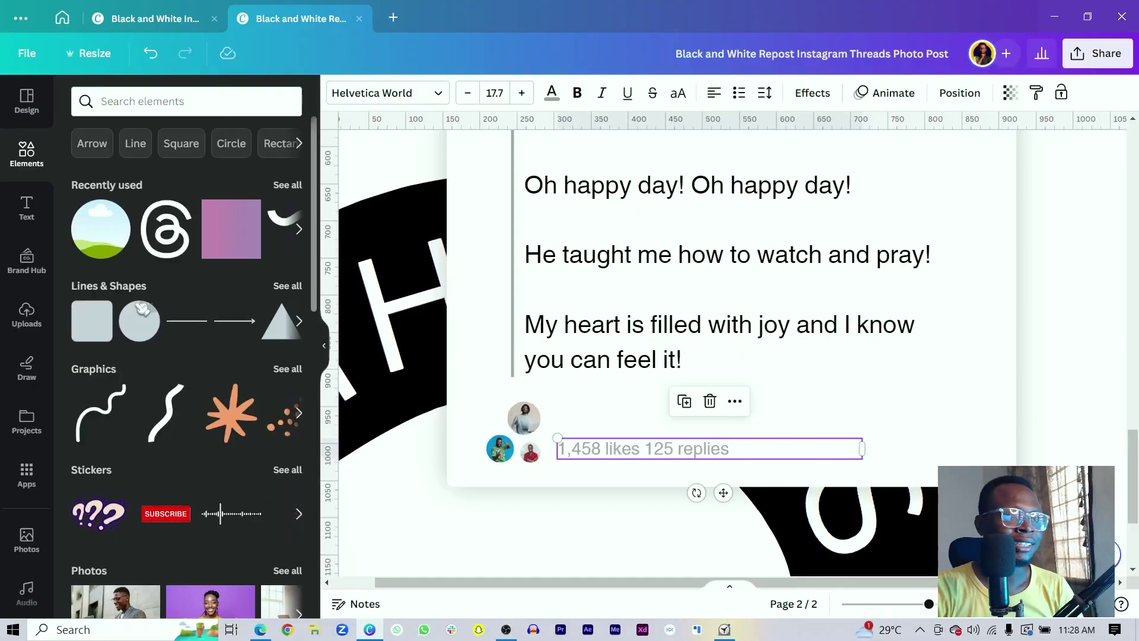
pyautogui.scroll(-3, 152, 339)
pyautogui.scroll(3, 153, 338)
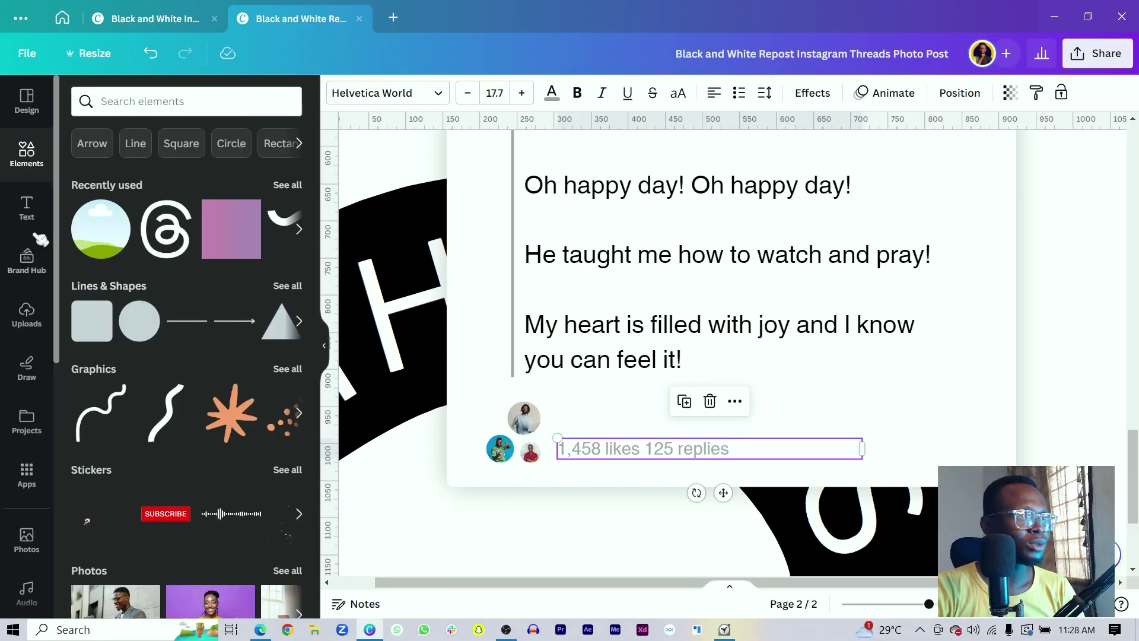
pyautogui.click(31, 331)
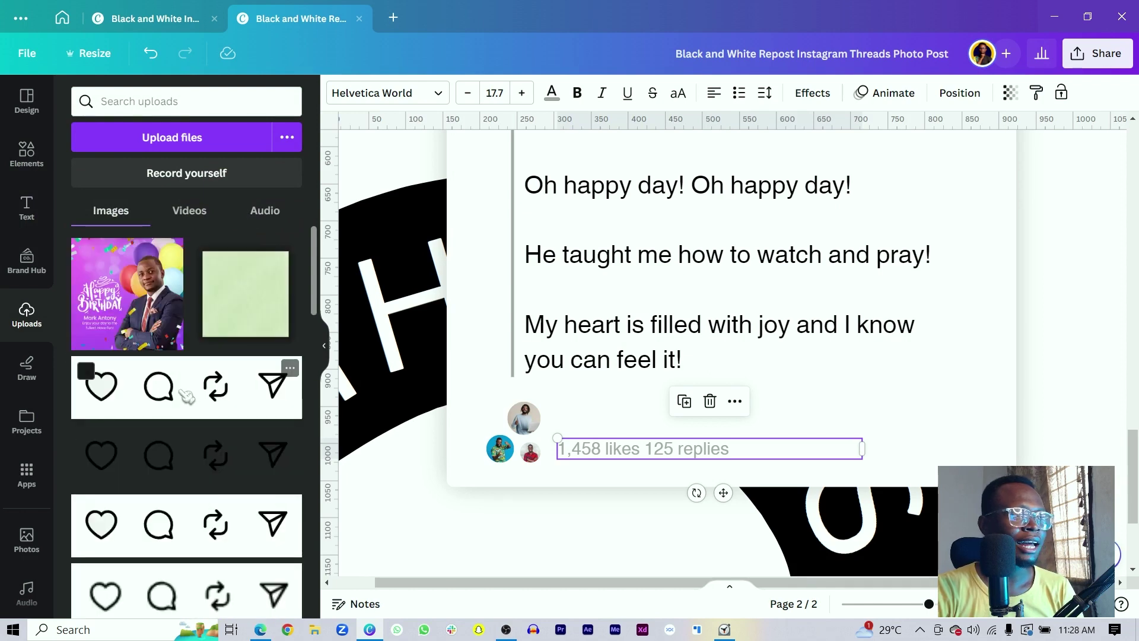
pyautogui.click(186, 396)
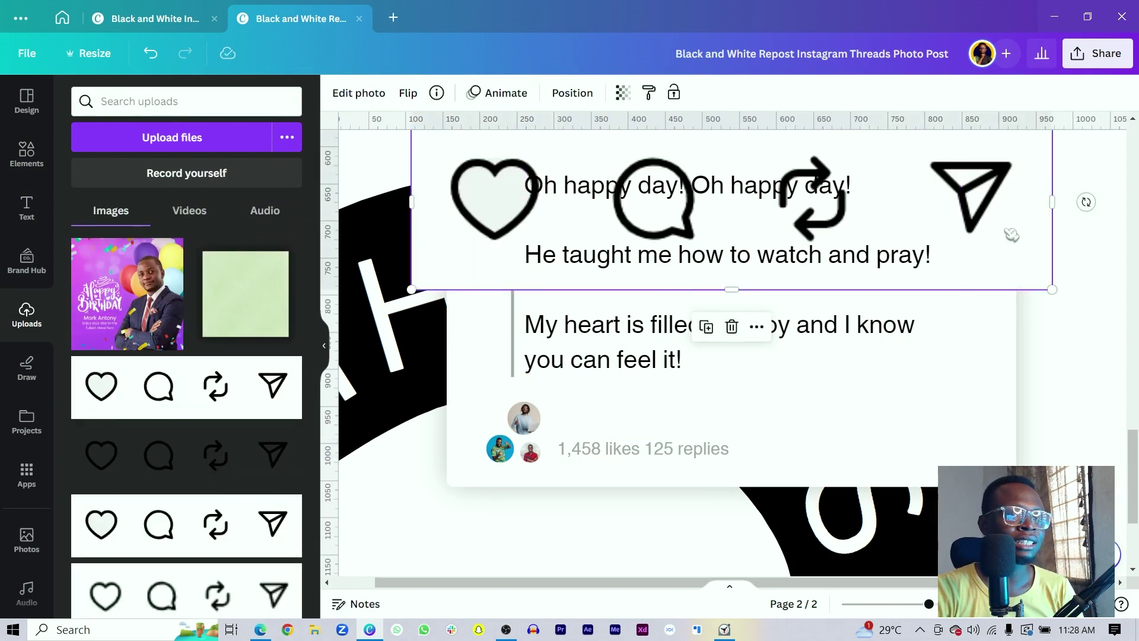
# Shrink the icon strip to fit directly above the likes and replies text and remove its background.
pyautogui.moveTo(1011, 235); pyautogui.dragTo(1023, 346)
pyautogui.moveTo(1062, 229); pyautogui.dragTo(783, 303)
pyautogui.moveTo(727, 401); pyautogui.dragTo(649, 428)
pyautogui.moveTo(439, 381); pyautogui.dragTo(564, 427)
pyautogui.moveTo(754, 392); pyautogui.dragTo(691, 428)
pyautogui.click(359, 93)
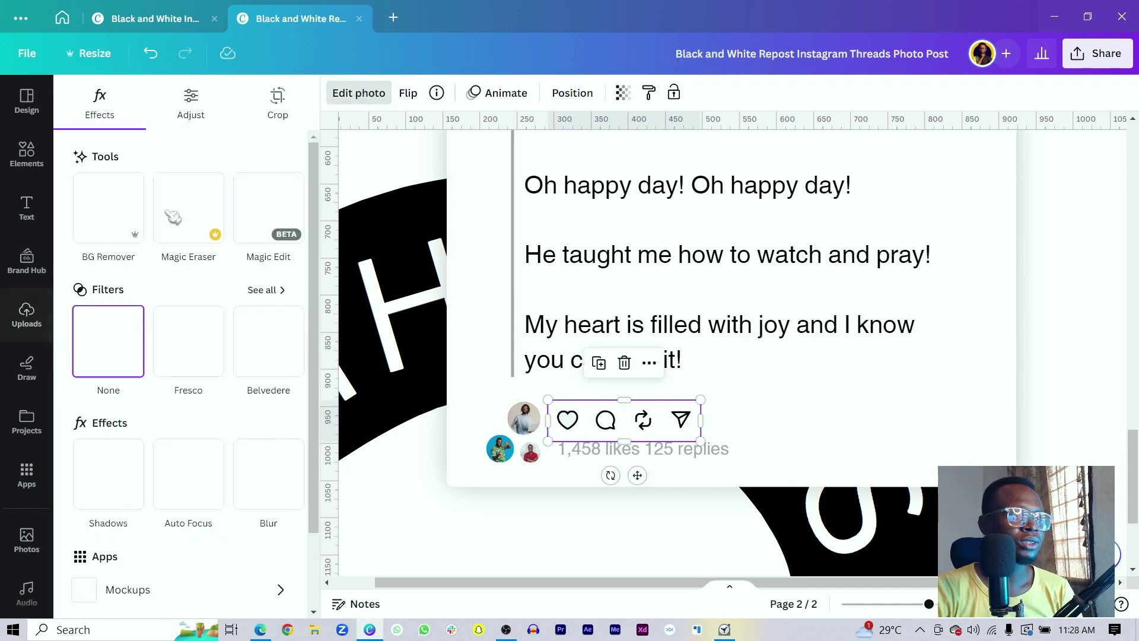
pyautogui.click(108, 208)
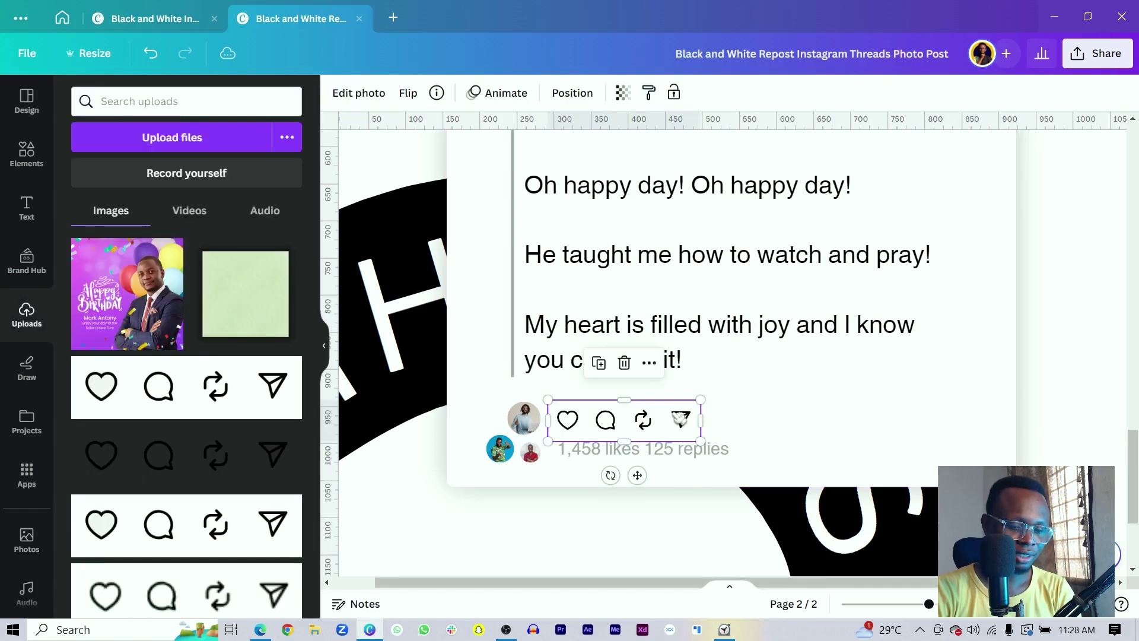
# Duplicate the likes and replies text below the card and replace the copy's wording with "via Threads".
pyautogui.click(674, 451)
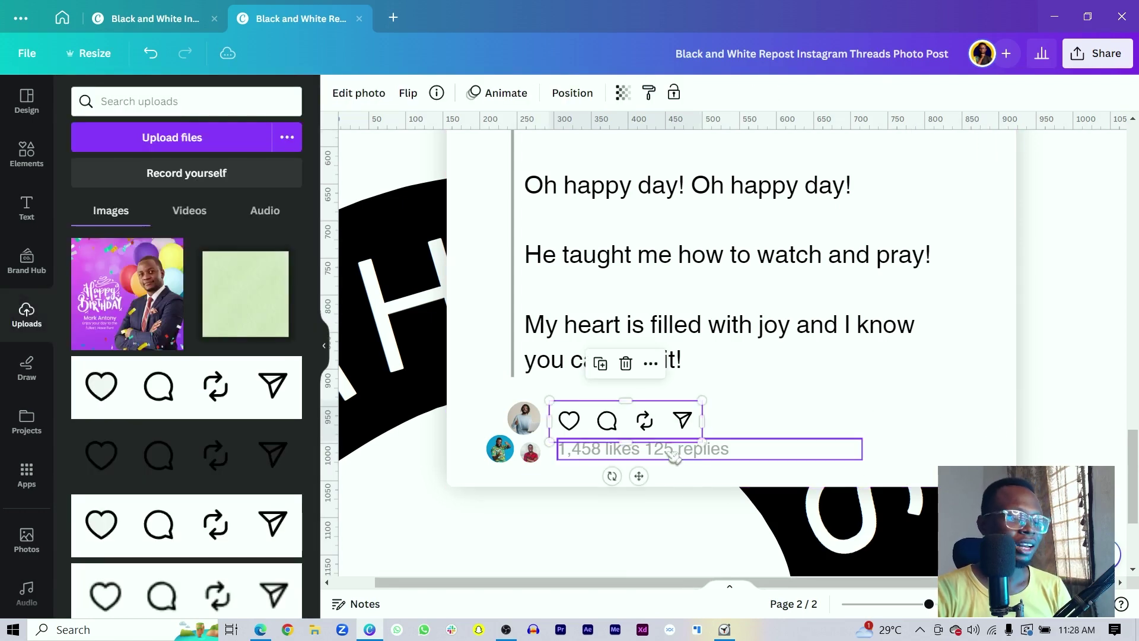
pyautogui.hotkey('ctrl', 'd')
pyautogui.moveTo(692, 499); pyautogui.dragTo(562, 532)
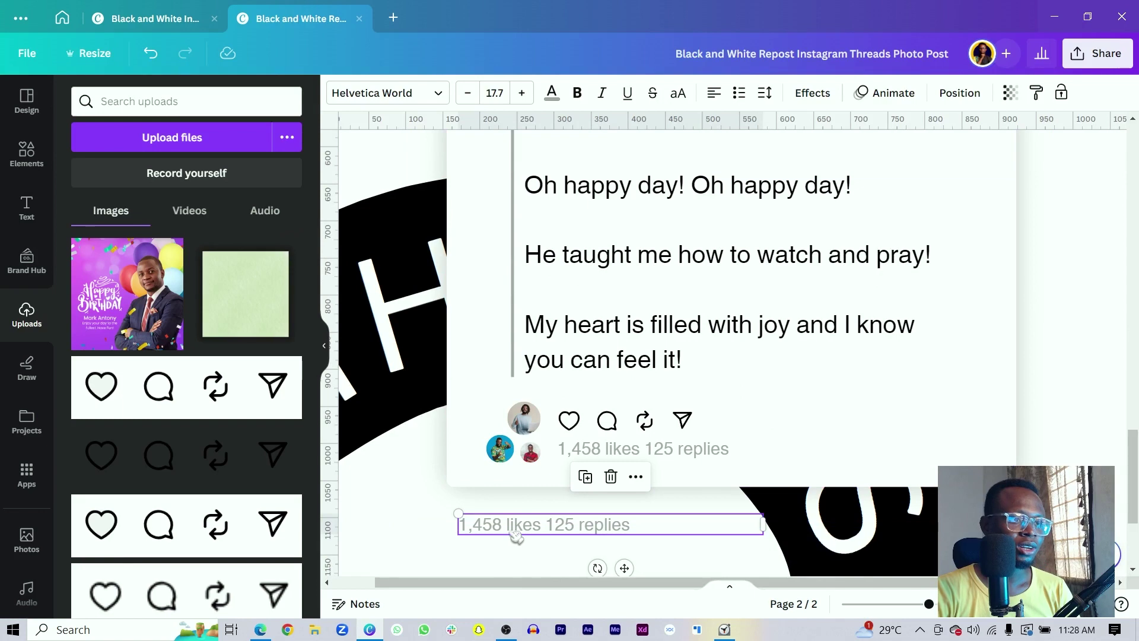
pyautogui.doubleClick(511, 525)
pyautogui.write('Via Threads')
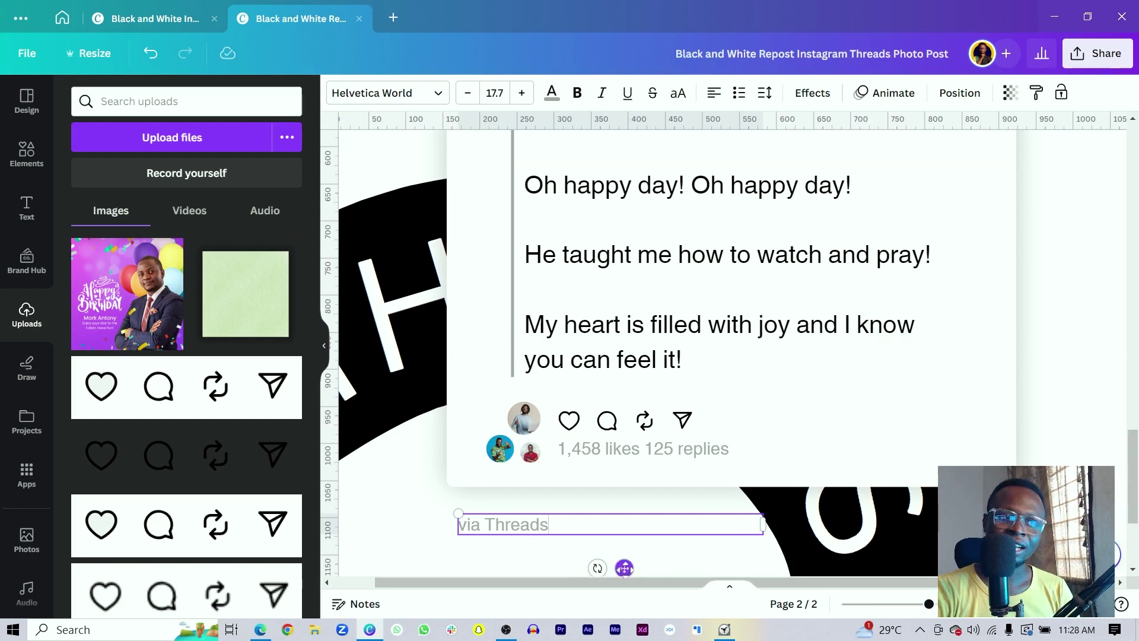
# Position the "via Threads" text just under the white card, near the card's left edge.
pyautogui.moveTo(625, 567); pyautogui.dragTo(618, 564)
pyautogui.scroll(-3, 608, 565)
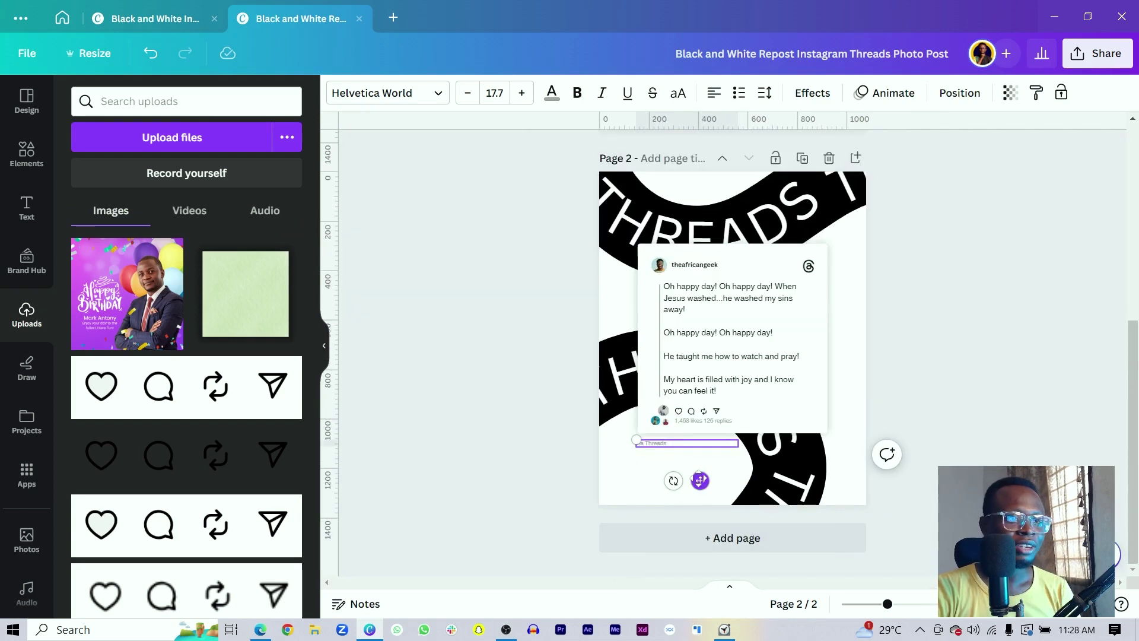
pyautogui.moveTo(700, 480); pyautogui.dragTo(703, 478)
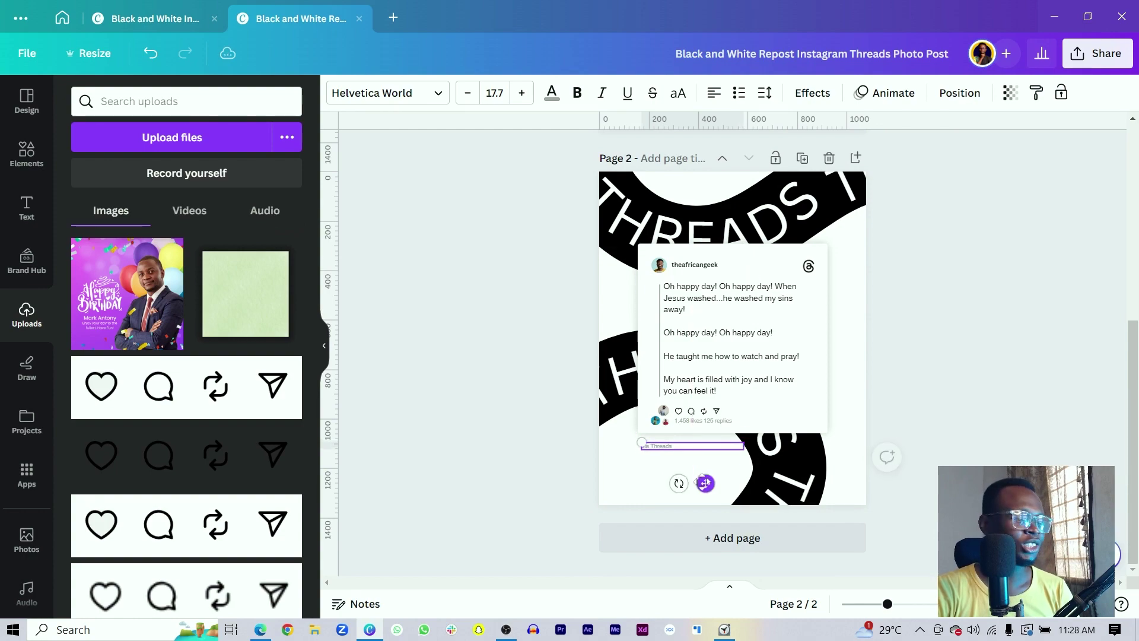